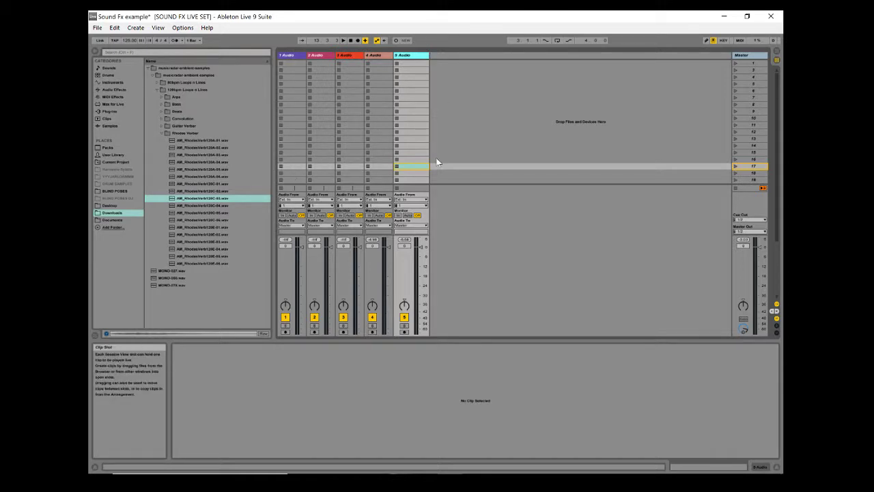
Step: Switch back and forth between the Session and Arrangement views to compare how each lays out the same tracks
{"action": "key", "text": "Tab"}
{"action": "key", "text": "Tab"}
{"action": "key", "text": "Tab"}
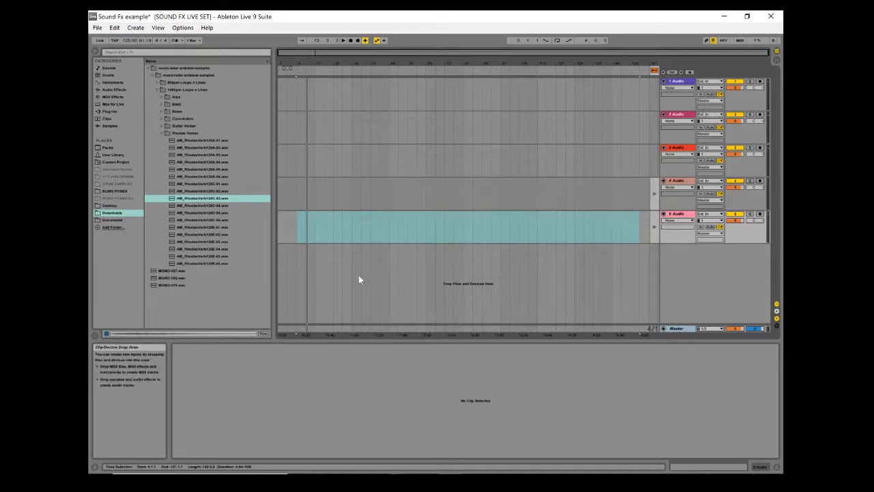
{"action": "key", "text": "Tab"}
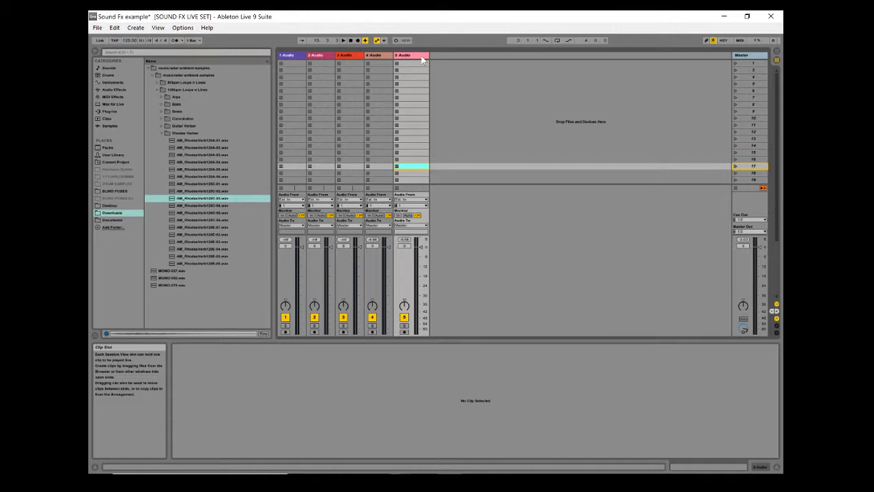
{"action": "left_click", "coordinate": [418, 55]}
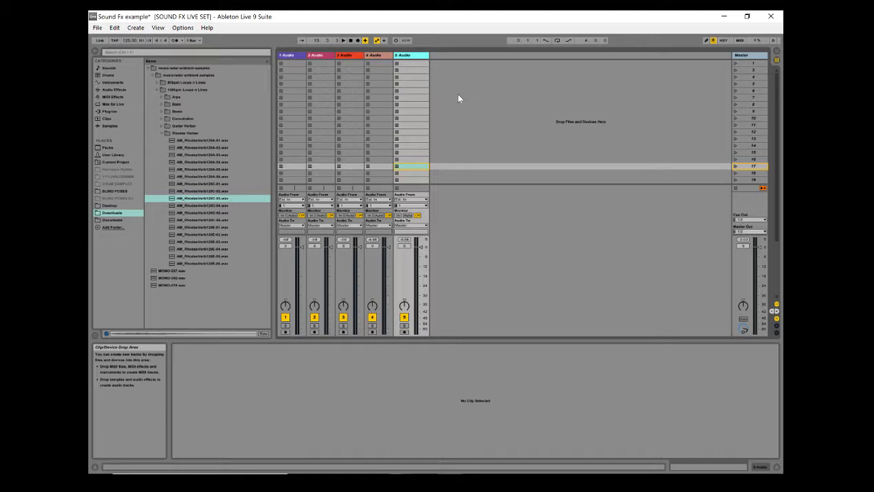
{"action": "key", "text": "Tab"}
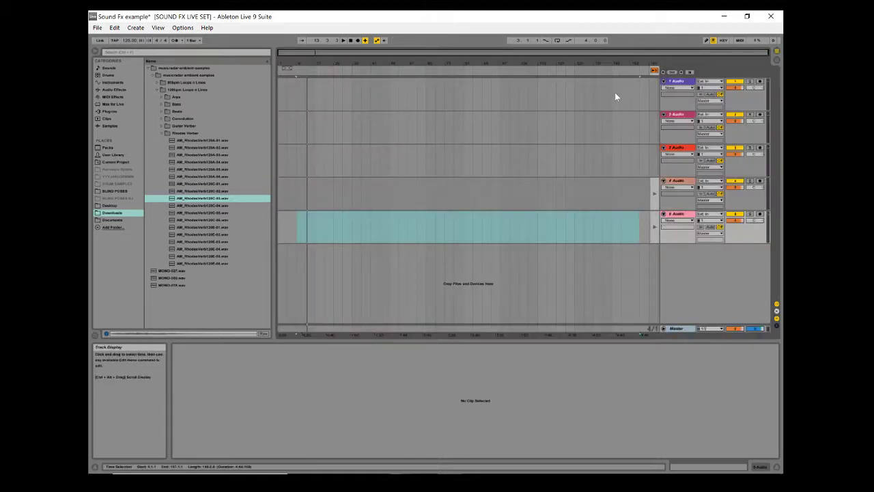
{"action": "left_click", "coordinate": [775, 58]}
{"action": "left_click", "coordinate": [776, 58]}
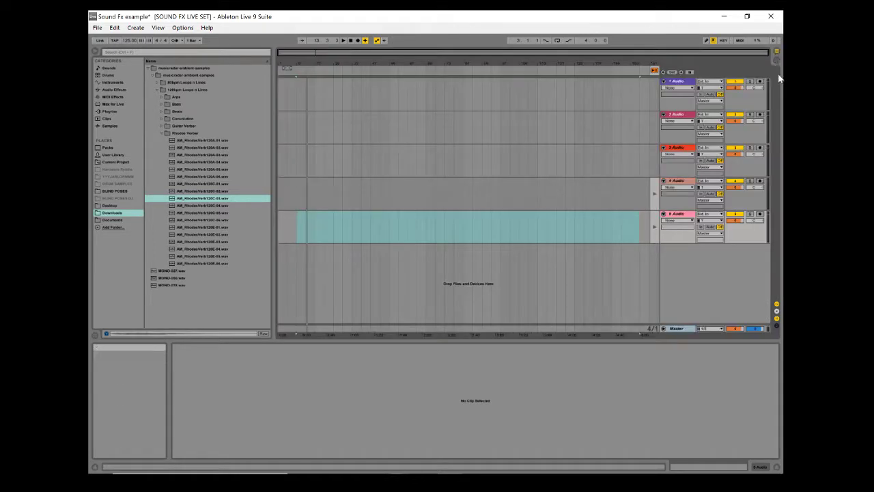
{"action": "key", "text": "Tab"}
{"action": "key", "text": "Tab"}
{"action": "key", "text": "Tab"}
{"action": "key", "text": "Tab"}
{"action": "key", "text": "Tab"}
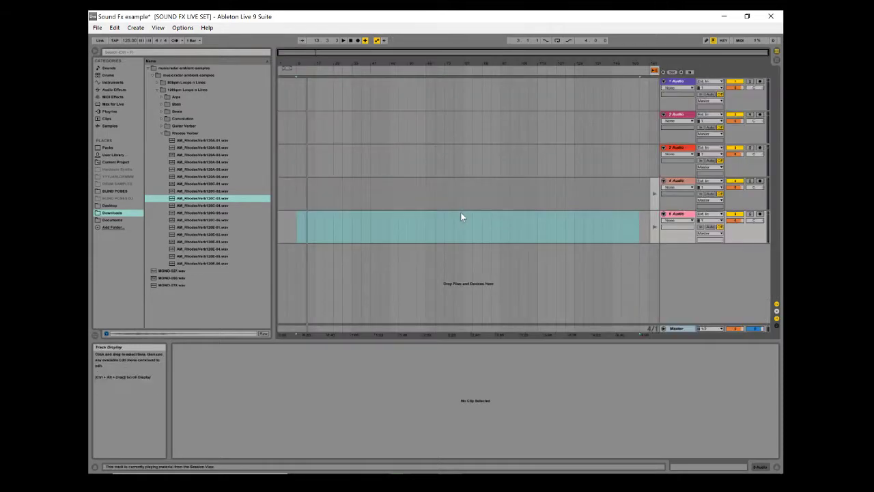
{"action": "key", "text": "Tab"}
{"action": "key", "text": "Tab"}
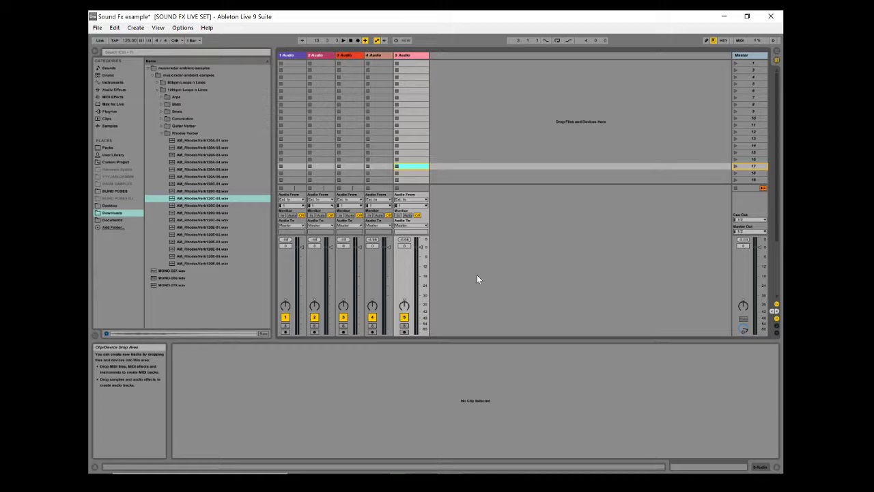
Step: Lower the 3 Audio track's volume to about -12 dB, and set the arrangement loop to start at bar 25 with a 68-bar length
{"action": "left_click_drag", "start_coordinate": [360, 259], "coordinate": [359, 271]}
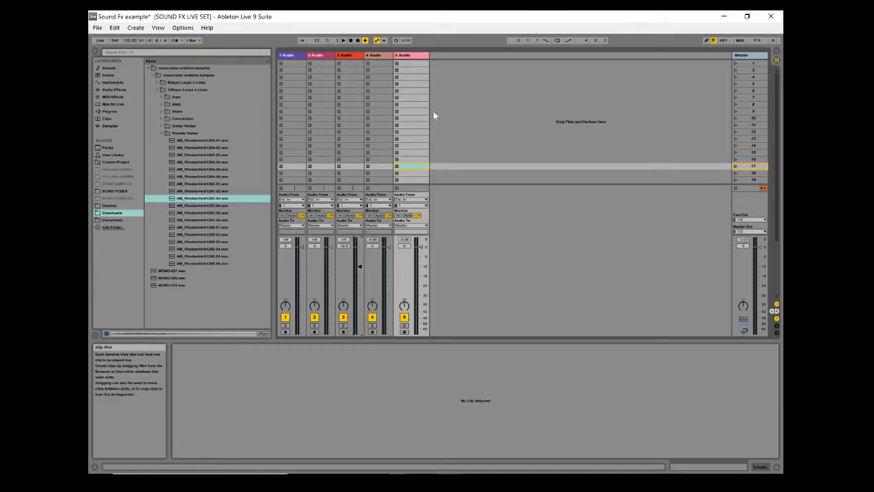
{"action": "key", "text": "Tab"}
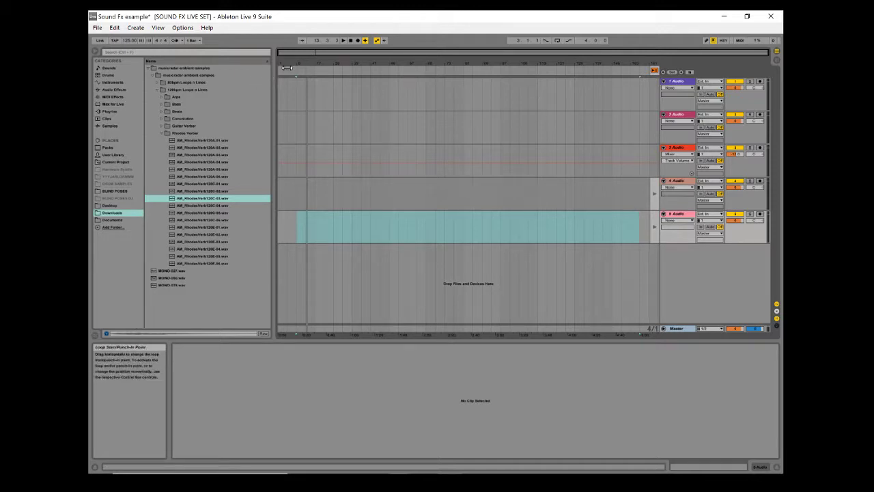
{"action": "mouse_move", "coordinate": [288, 68]}
{"action": "left_mouse_down"}
{"action": "mouse_move", "coordinate": [472, 68]}
{"action": "mouse_move", "coordinate": [463, 68]}
{"action": "left_mouse_up"}
{"action": "left_click_drag", "start_coordinate": [394, 69], "coordinate": [422, 69]}
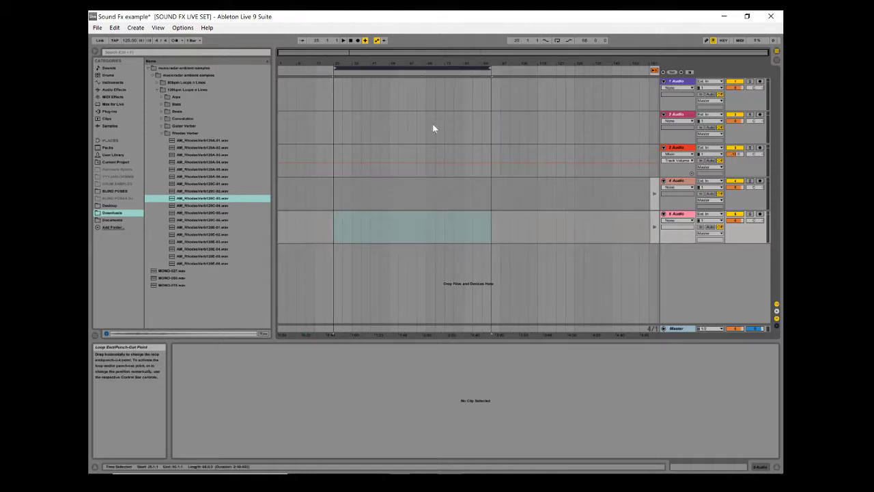
Step: Alternate between Session View and Arrangement View several times, finishing in the Arrangement View
{"action": "key", "text": "Tab"}
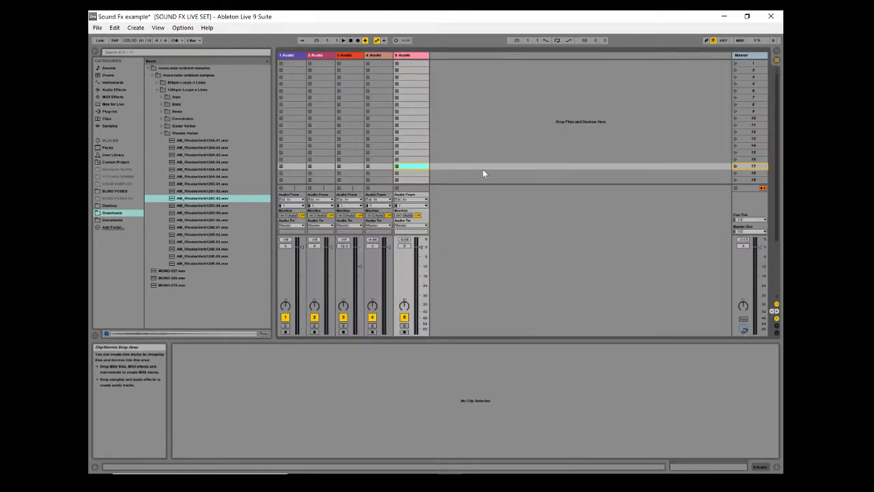
{"action": "key", "text": "Tab"}
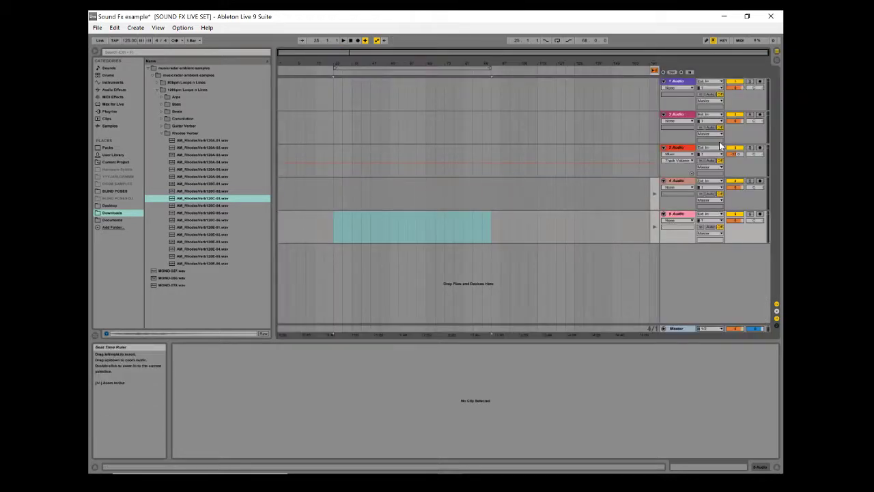
{"action": "key", "text": "Tab"}
{"action": "key", "text": "Tab"}
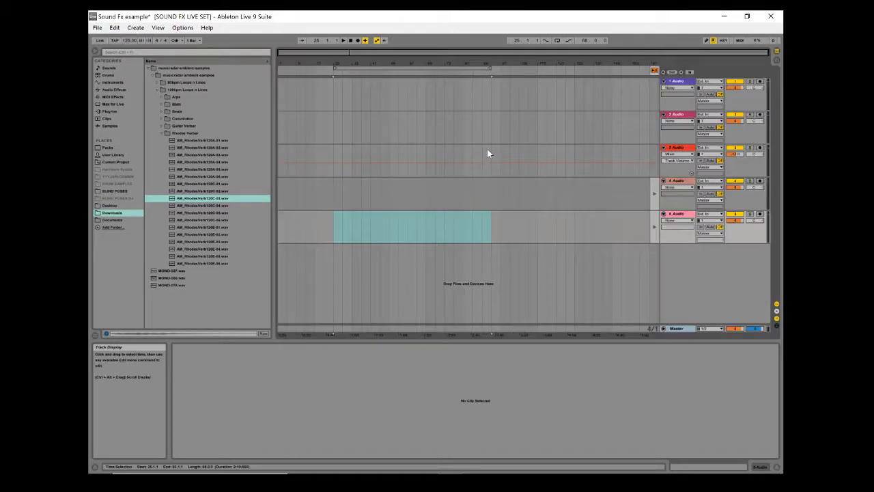
{"action": "key", "text": "Tab"}
{"action": "key", "text": "Tab"}
{"action": "key", "text": "Tab"}
{"action": "key", "text": "Tab"}
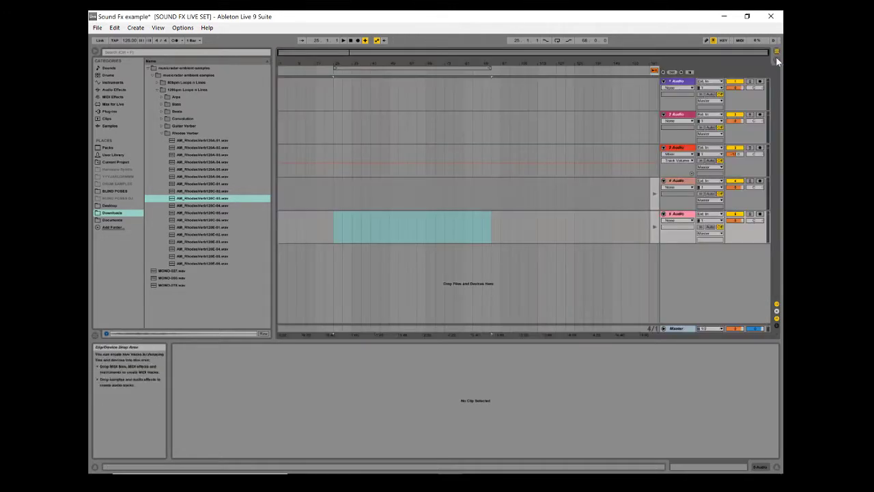
{"action": "left_click", "coordinate": [777, 60]}
{"action": "left_click", "coordinate": [776, 52]}
{"action": "left_click", "coordinate": [777, 59]}
{"action": "left_click", "coordinate": [776, 51]}
{"action": "left_click", "coordinate": [777, 59]}
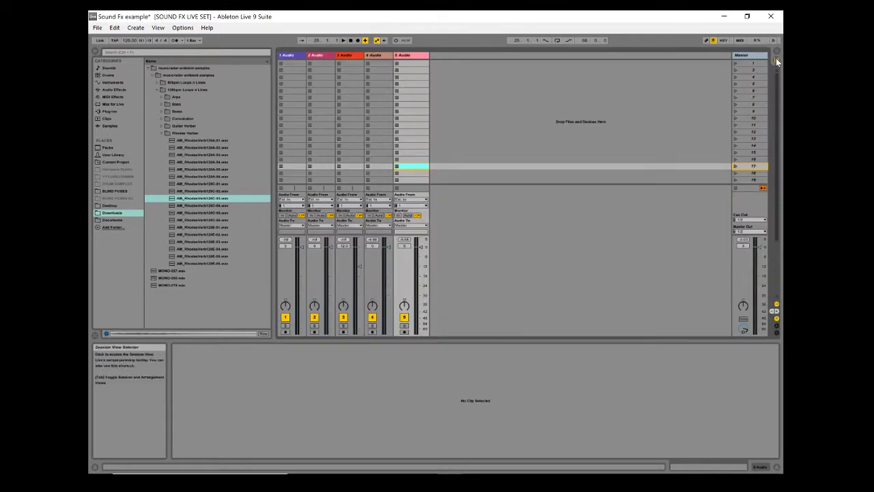
{"action": "left_click", "coordinate": [774, 51]}
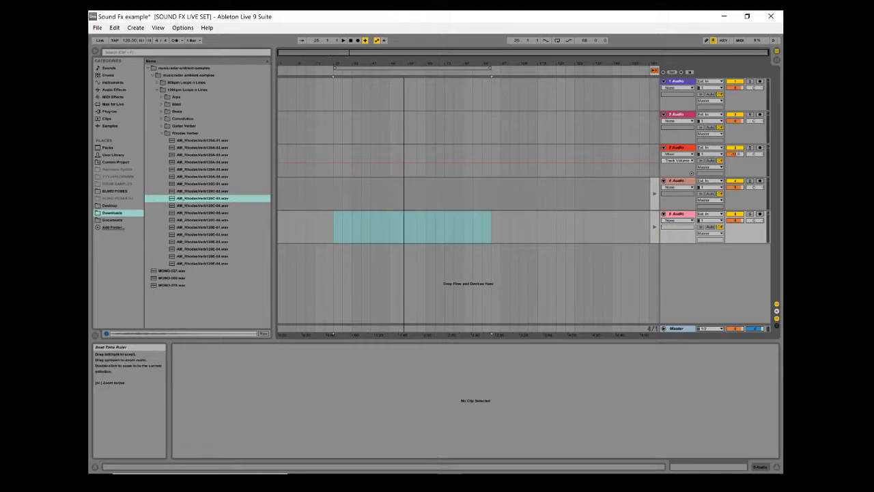
Step: Place the AM_RhodesVerb120C-03.wav sample on the 5 Audio track in the arrangement, inside the loop range
{"action": "double_click", "coordinate": [332, 335]}
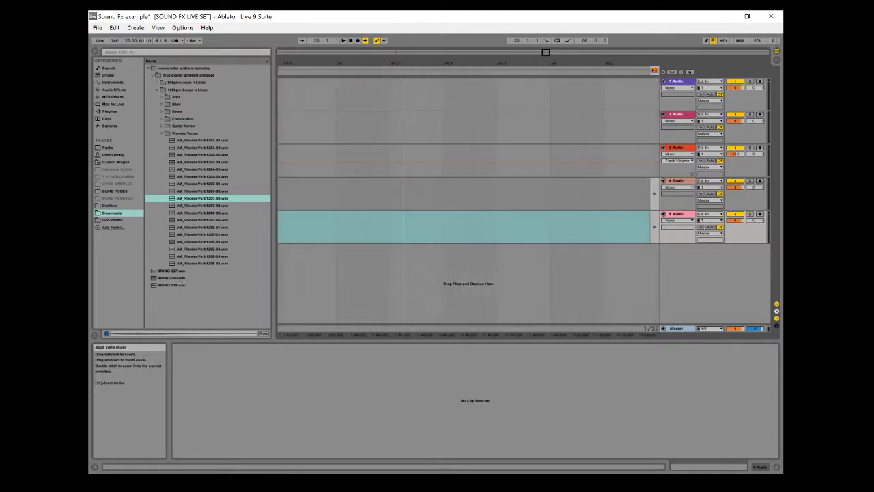
{"action": "left_click_drag", "start_coordinate": [404, 62], "coordinate": [412, 22]}
{"action": "left_click_drag", "start_coordinate": [369, 362], "coordinate": [369, 368]}
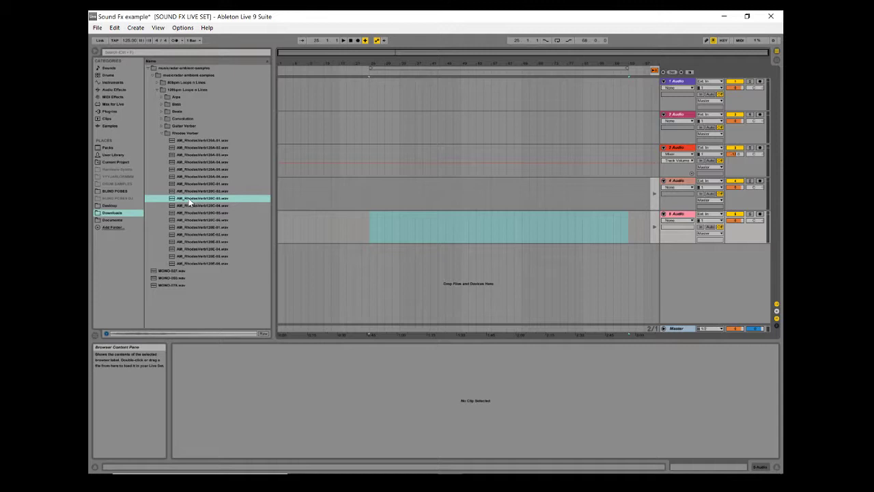
{"action": "left_click_drag", "start_coordinate": [194, 199], "coordinate": [408, 234]}
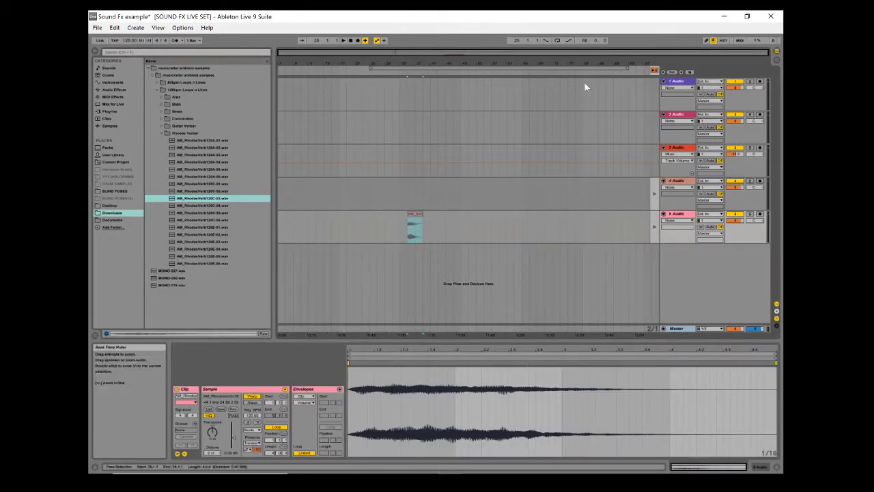
Step: Return all tracks to arrangement playback and bring the new Rhodes clip into close view
{"action": "left_click_drag", "start_coordinate": [408, 64], "coordinate": [519, 48]}
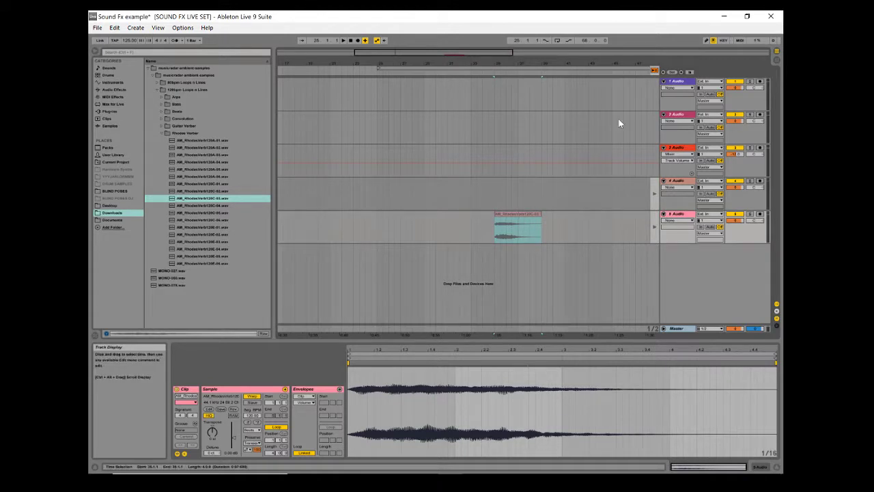
{"action": "left_click", "coordinate": [654, 70]}
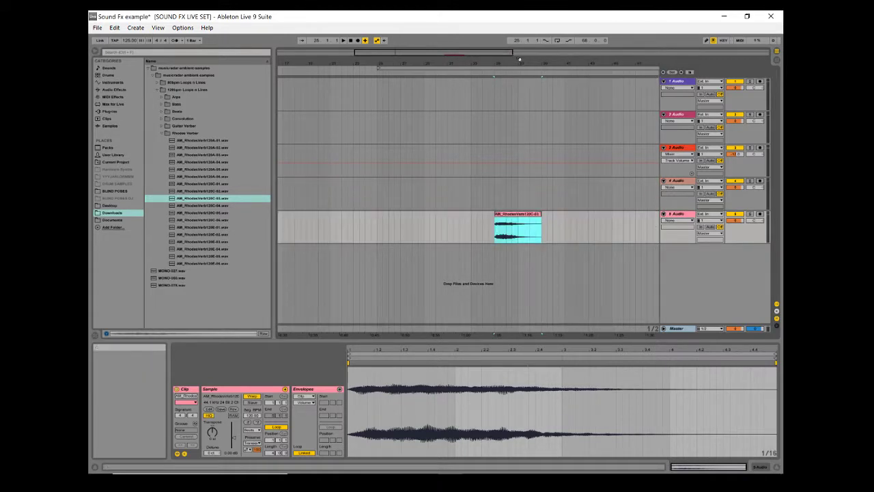
{"action": "left_click_drag", "start_coordinate": [519, 61], "coordinate": [456, 106]}
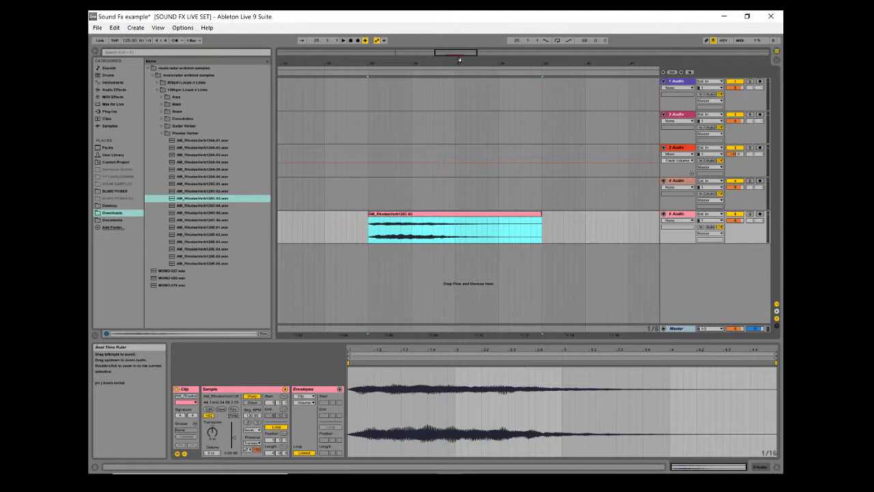
Step: Place AM_RhodesVerb120C-06.wav directly after the first clip on the 5 Audio track and play it
{"action": "mouse_move", "coordinate": [441, 62]}
{"action": "left_mouse_down"}
{"action": "mouse_move", "coordinate": [440, 35]}
{"action": "mouse_move", "coordinate": [522, 87]}
{"action": "mouse_move", "coordinate": [447, 78]}
{"action": "left_mouse_up"}
{"action": "left_click_drag", "start_coordinate": [204, 220], "coordinate": [568, 241]}
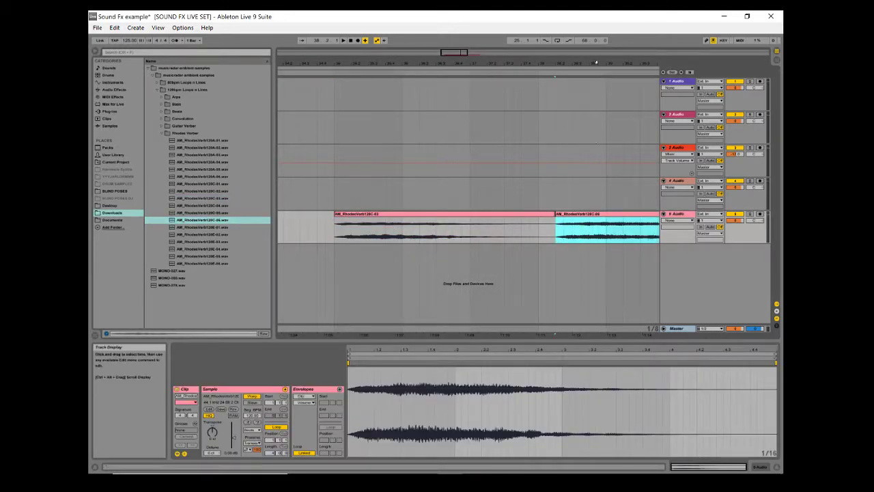
{"action": "left_click_drag", "start_coordinate": [597, 62], "coordinate": [392, 127]}
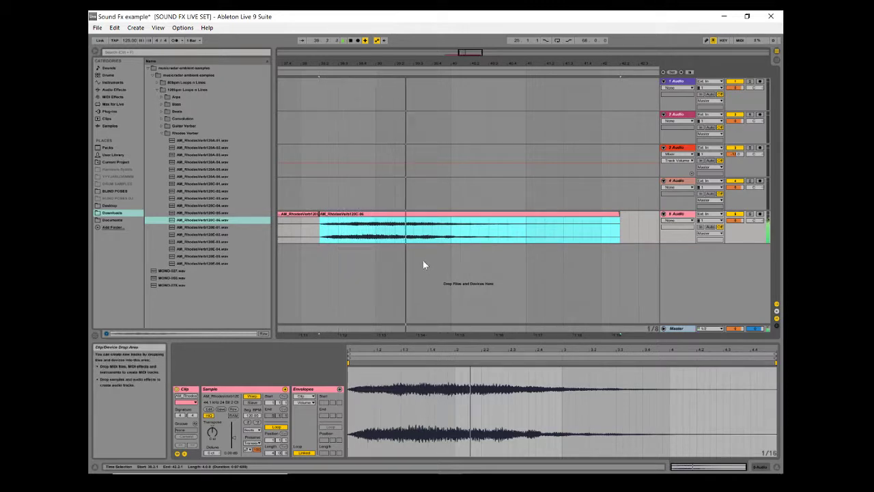
{"action": "key", "text": "space"}
{"action": "key", "text": "space"}
{"action": "key", "text": "space"}
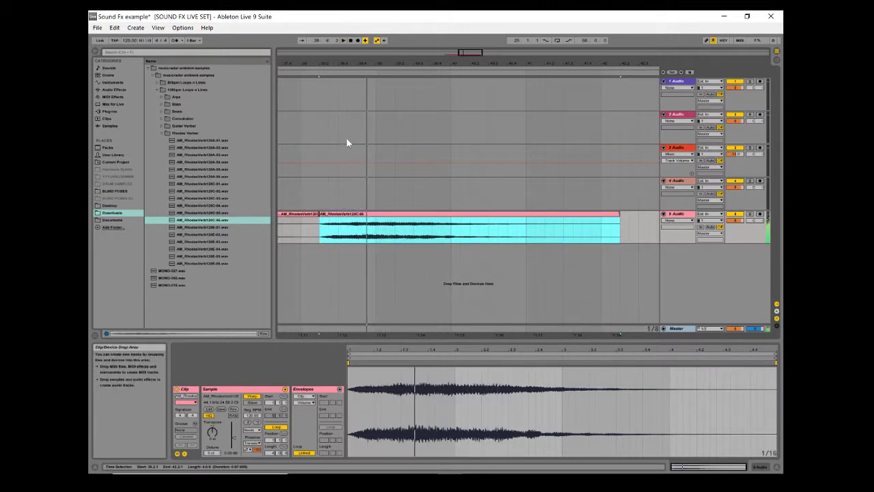
Step: Trim the start of the second Rhodes clip to about 38.4.4 and play the shortened clip
{"action": "left_click_drag", "start_coordinate": [324, 63], "coordinate": [404, 123]}
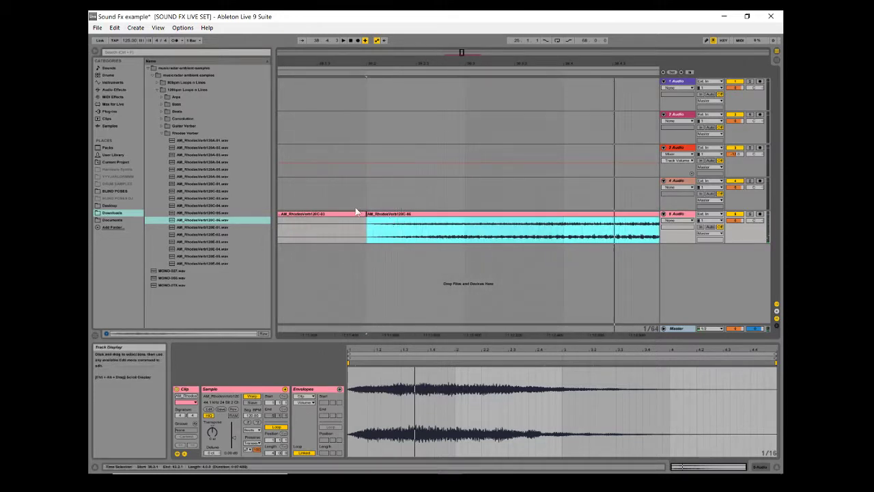
{"action": "left_click_drag", "start_coordinate": [368, 229], "coordinate": [643, 225]}
{"action": "left_click_drag", "start_coordinate": [638, 64], "coordinate": [355, 28]}
{"action": "key", "text": "space"}
{"action": "key", "text": "space"}
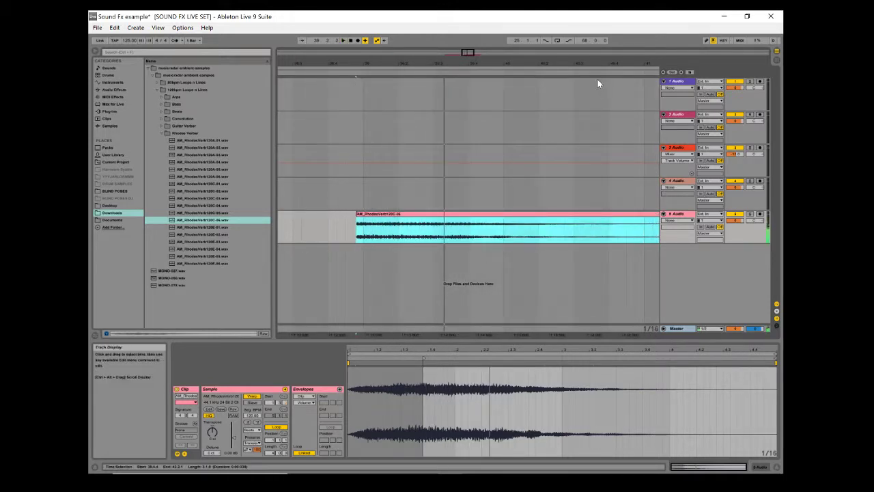
Step: Shorten the second Rhodes clip from its end to about 39.1.3 and play the remaining fragment
{"action": "left_click_drag", "start_coordinate": [599, 63], "coordinate": [550, 48]}
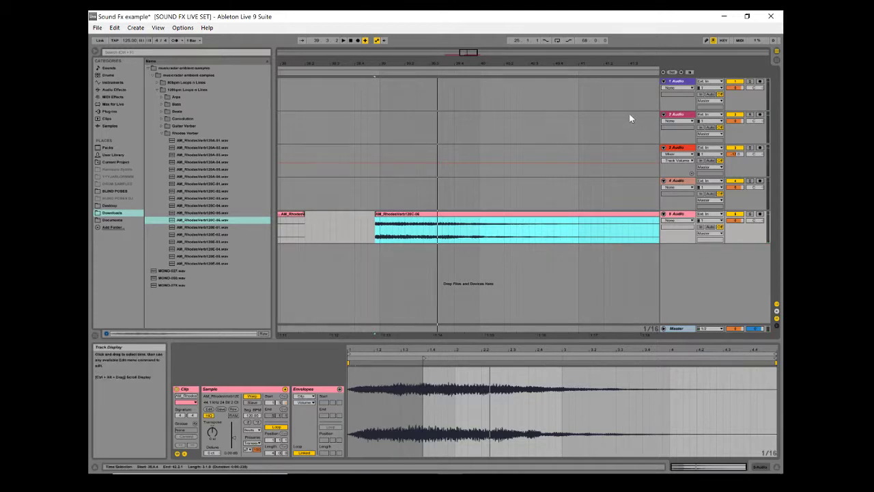
{"action": "key", "text": "minus"}
{"action": "left_click_drag", "start_coordinate": [587, 216], "coordinate": [439, 217]}
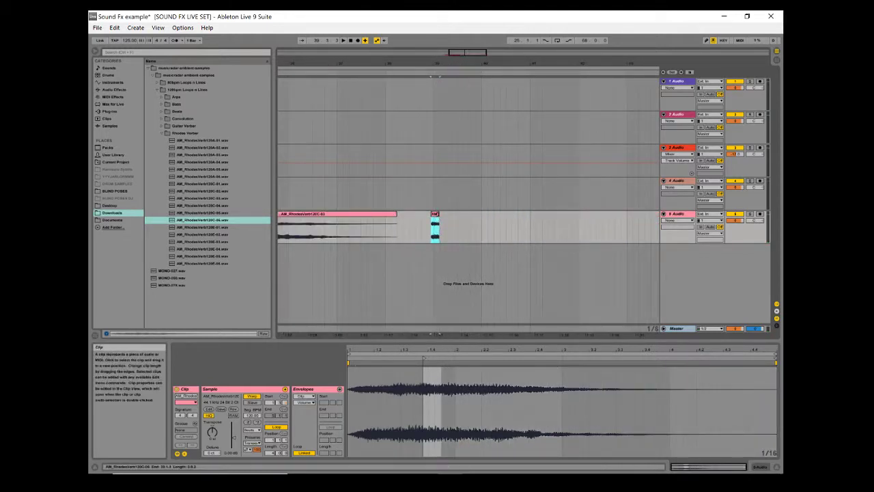
{"action": "key", "text": "space"}
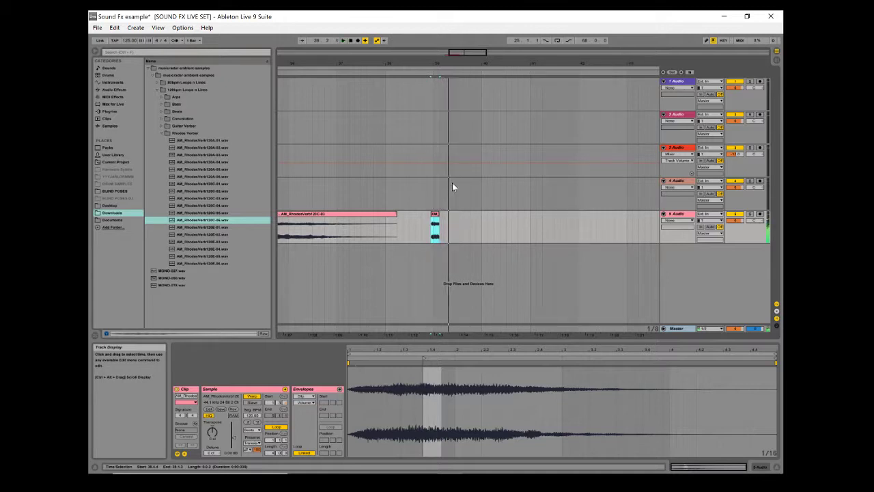
Step: Extend the end of the short second clip to about bar 57 so its looped sample repeats
{"action": "left_click_drag", "start_coordinate": [432, 62], "coordinate": [355, 140]}
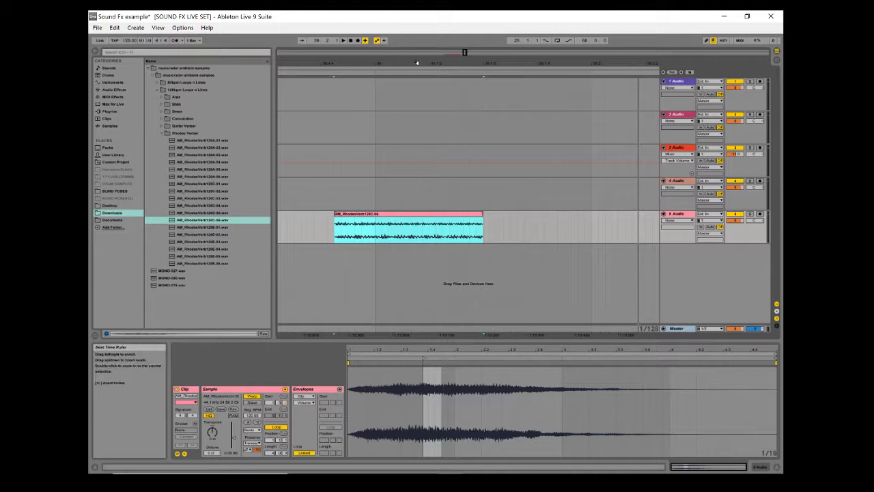
{"action": "left_click_drag", "start_coordinate": [417, 63], "coordinate": [385, 27]}
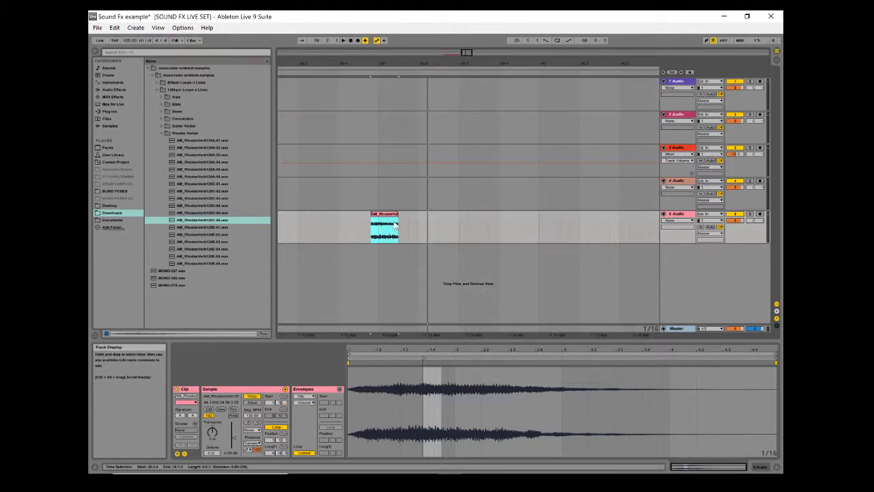
{"action": "left_click_drag", "start_coordinate": [396, 224], "coordinate": [640, 232]}
{"action": "left_click_drag", "start_coordinate": [505, 63], "coordinate": [350, 25]}
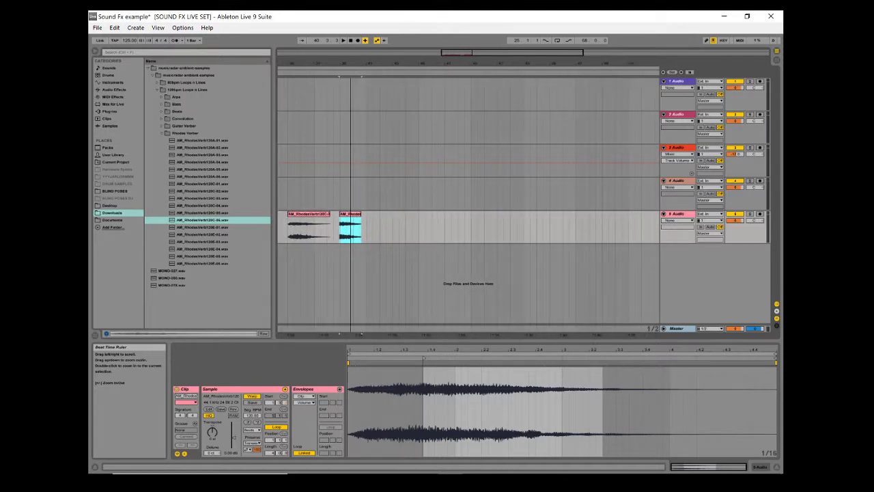
{"action": "left_click_drag", "start_coordinate": [360, 229], "coordinate": [569, 275]}
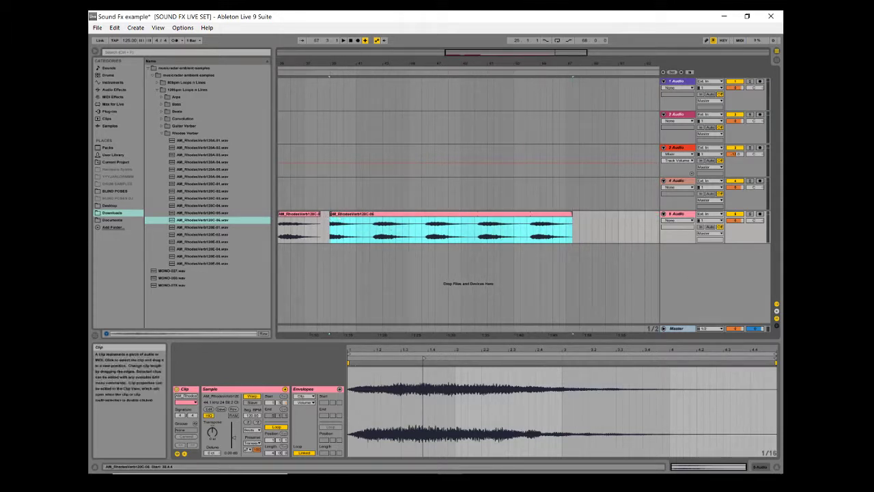
Step: Trim the repeated clip's start to about bar 45 and select a three-bar time range over its beginning
{"action": "left_click_drag", "start_coordinate": [330, 213], "coordinate": [451, 236]}
{"action": "left_click", "coordinate": [404, 237]}
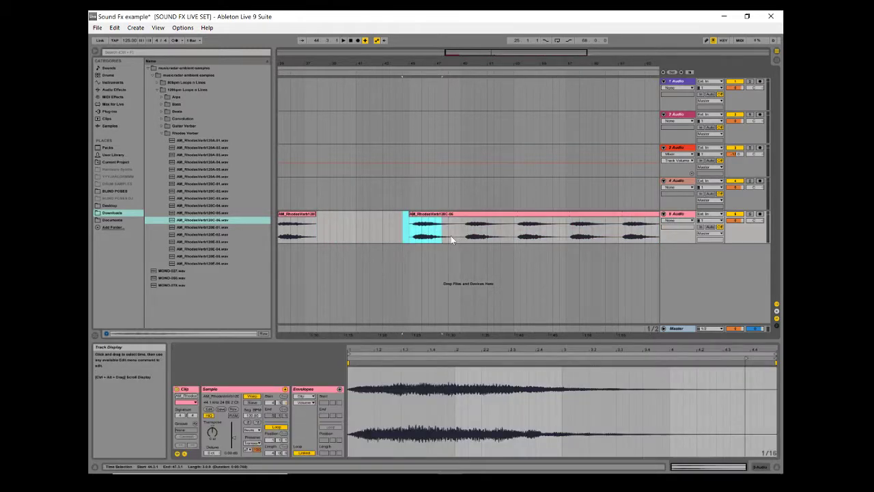
Step: Paste the copied three-bar clip section into the empty space at about bar 39 on the Rhodes track
{"action": "left_click", "coordinate": [330, 223]}
{"action": "key", "text": "ctrl+v"}
{"action": "left_click", "coordinate": [378, 232]}
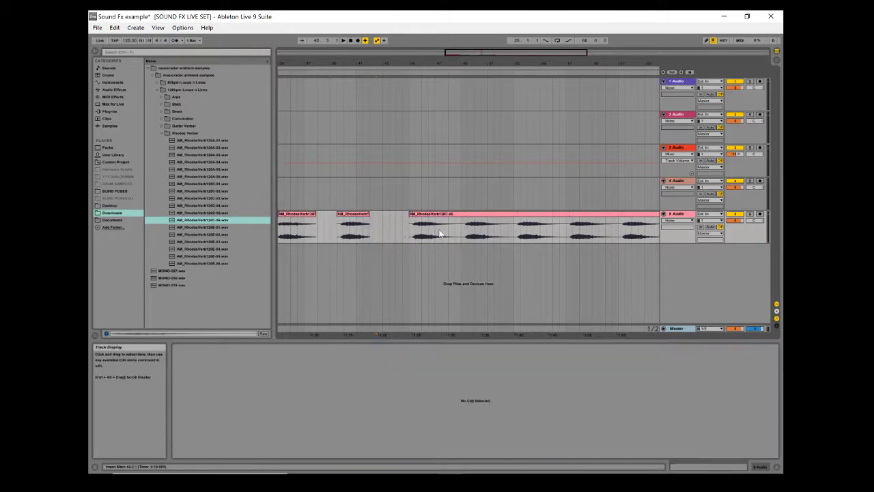
Step: Copy the two-bar range from 46.1.1 to 48.1.1 and paste it over the repeated clip at about 48.3 and bar 53
{"action": "left_click_drag", "start_coordinate": [422, 232], "coordinate": [447, 232]}
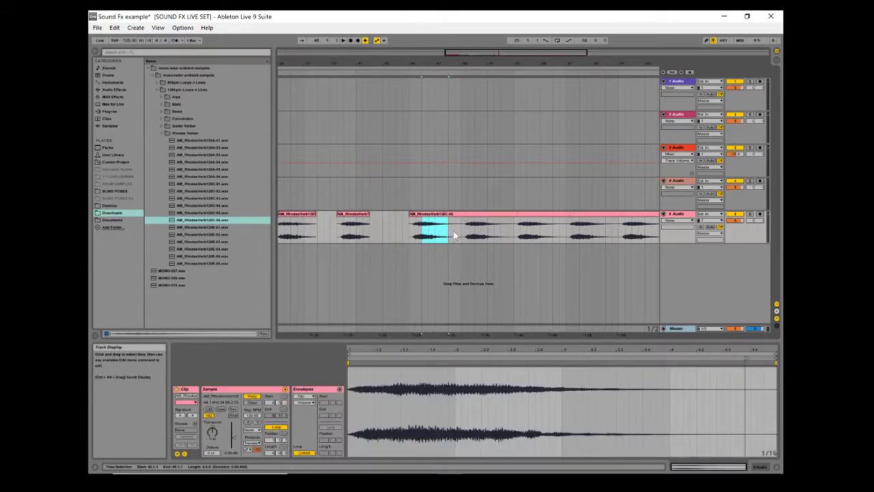
{"action": "left_click", "coordinate": [455, 235]}
{"action": "key", "text": "ctrl+v"}
{"action": "left_click", "coordinate": [513, 232]}
{"action": "key", "text": "ctrl+v"}
{"action": "left_click", "coordinate": [462, 238]}
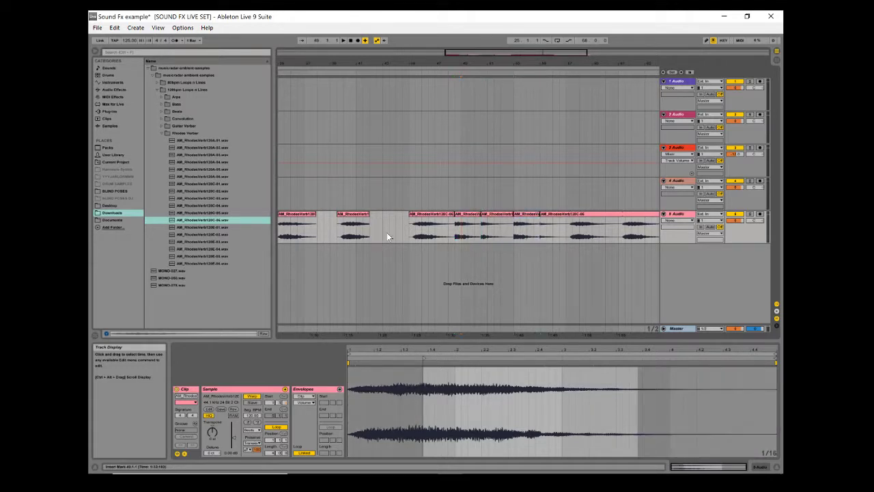
Step: Delete the 43.3.1 to 46.1.1 range and several short ranges between about bars 48 and 54, leaving separated Rhodes fragments
{"action": "left_click", "coordinate": [387, 236]}
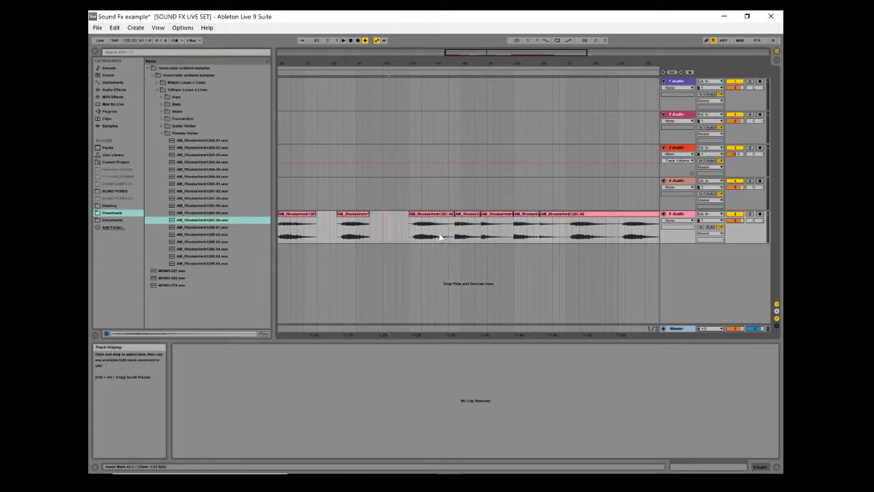
{"action": "left_click_drag", "start_coordinate": [425, 236], "coordinate": [391, 237]}
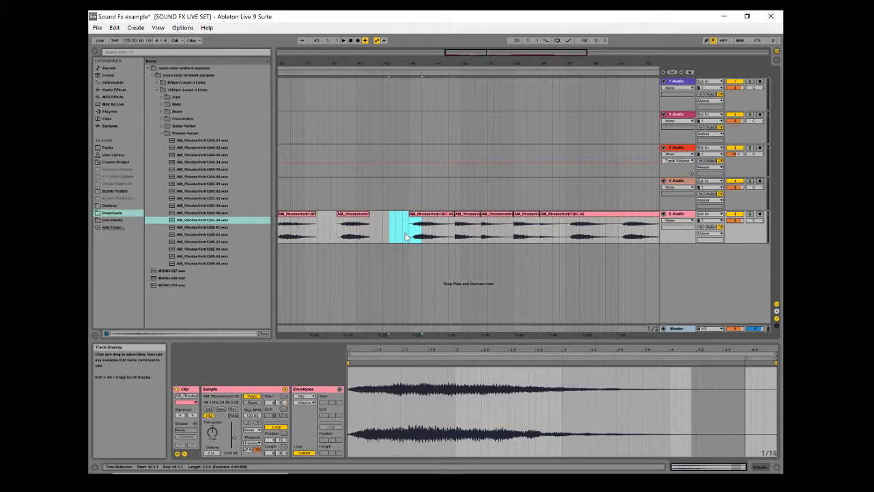
{"action": "key", "text": "Delete"}
{"action": "mouse_move", "coordinate": [509, 233]}
{"action": "left_mouse_down"}
{"action": "mouse_move", "coordinate": [524, 232]}
{"action": "mouse_move", "coordinate": [481, 229]}
{"action": "mouse_move", "coordinate": [500, 226]}
{"action": "left_mouse_up"}
{"action": "key", "text": "Delete"}
{"action": "key", "text": "Delete"}
{"action": "key", "text": "Delete"}
{"action": "left_click_drag", "start_coordinate": [449, 232], "coordinate": [513, 229]}
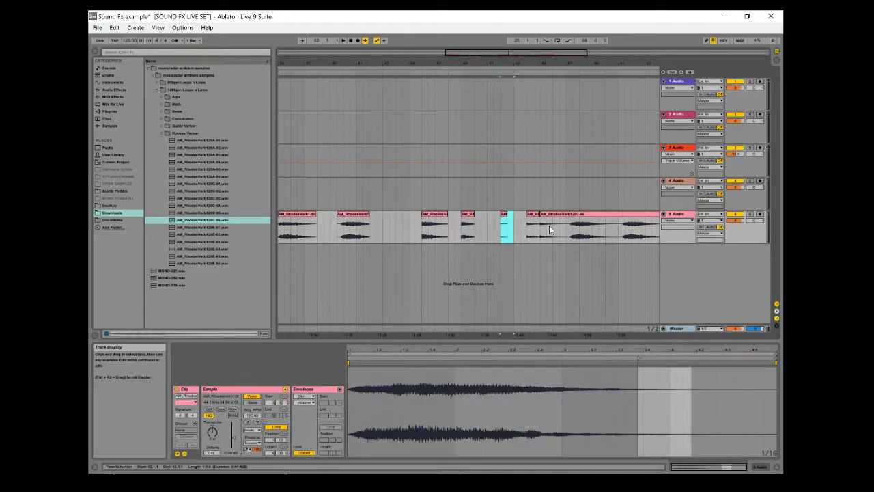
{"action": "key", "text": "Delete"}
Step: Play the short Rhodes fragment at about bar 54, including from just before its start
{"action": "left_click", "coordinate": [530, 231]}
{"action": "key", "text": "space"}
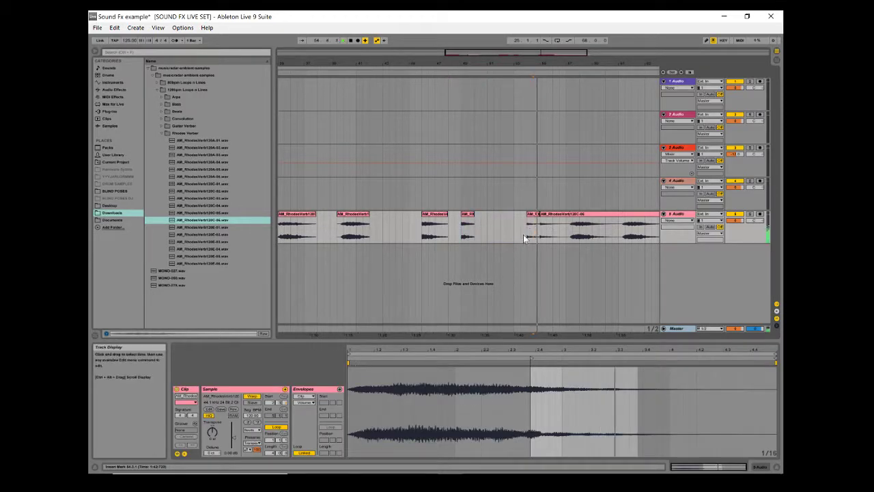
{"action": "left_click", "coordinate": [523, 234]}
{"action": "key", "text": "space"}
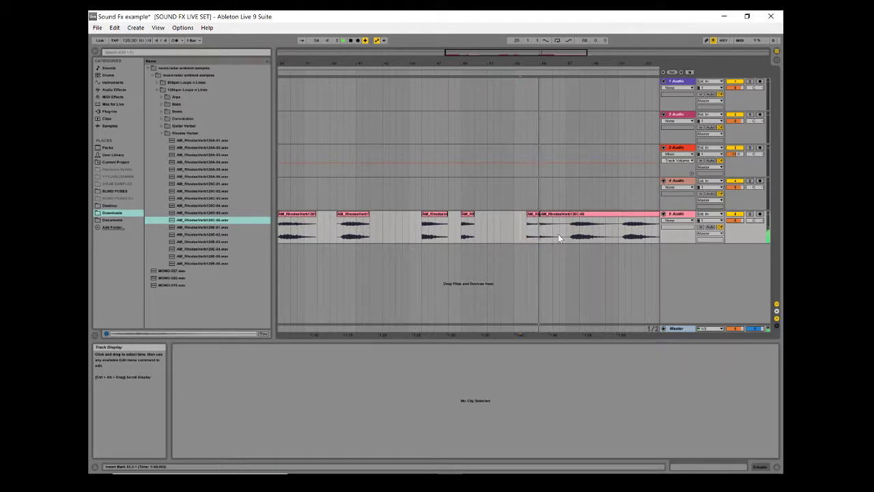
Step: Cut out the range from about bar 57 to 59.3 in the remaining long Rhodes clip
{"action": "left_click", "coordinate": [559, 234]}
{"action": "left_click_drag", "start_coordinate": [566, 232], "coordinate": [599, 233]}
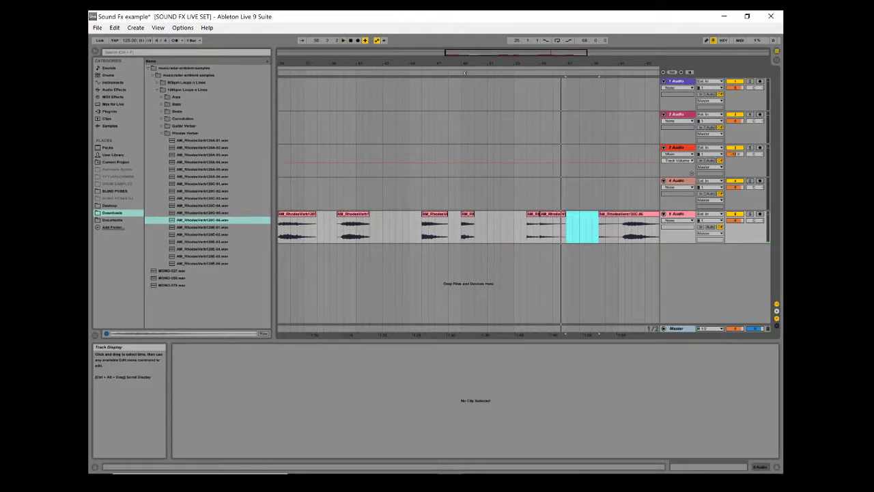
Step: Select the 40-bar range containing all the Rhodes fragments and duplicate it directly after, starting at 73.1.1
{"action": "left_click_drag", "start_coordinate": [456, 64], "coordinate": [421, 63]}
{"action": "left_click_drag", "start_coordinate": [530, 239], "coordinate": [376, 225]}
{"action": "key", "text": "ctrl+d"}
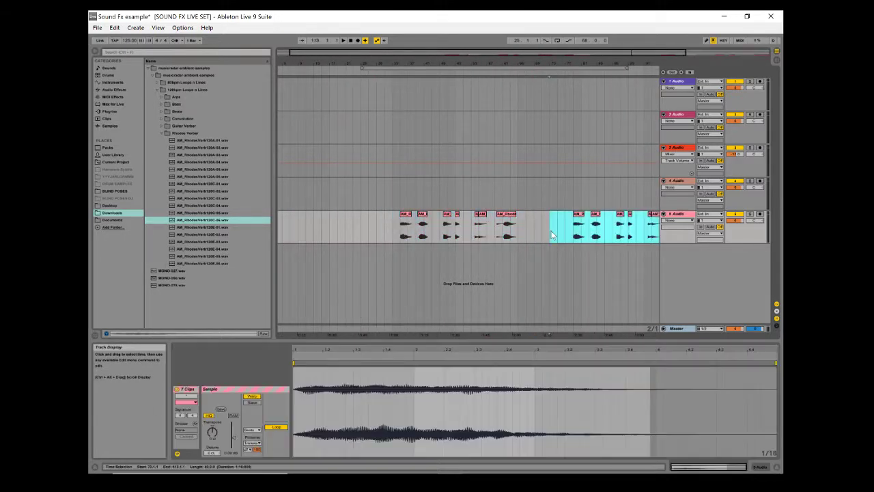
{"action": "left_click_drag", "start_coordinate": [544, 61], "coordinate": [544, 50]}
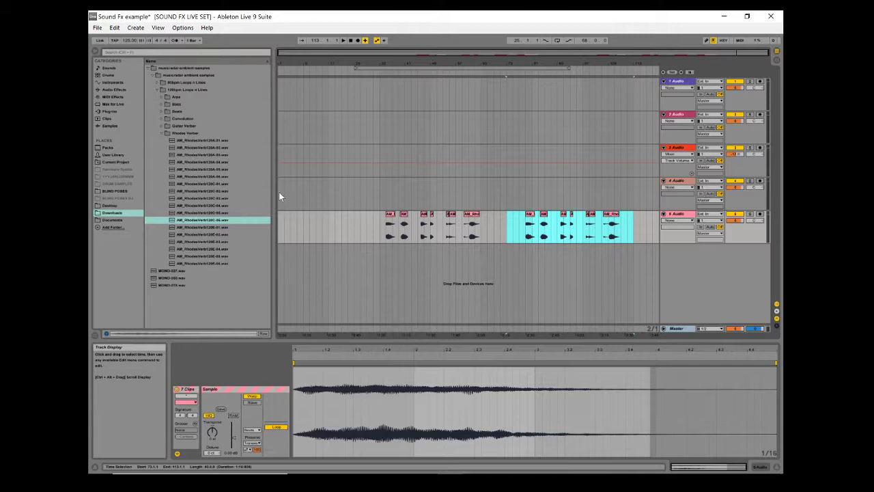
Step: Widen the browser slightly and look through the Clips category
{"action": "mouse_move", "coordinate": [275, 192]}
{"action": "left_mouse_down"}
{"action": "mouse_move", "coordinate": [342, 192]}
{"action": "mouse_move", "coordinate": [276, 192]}
{"action": "left_mouse_up"}
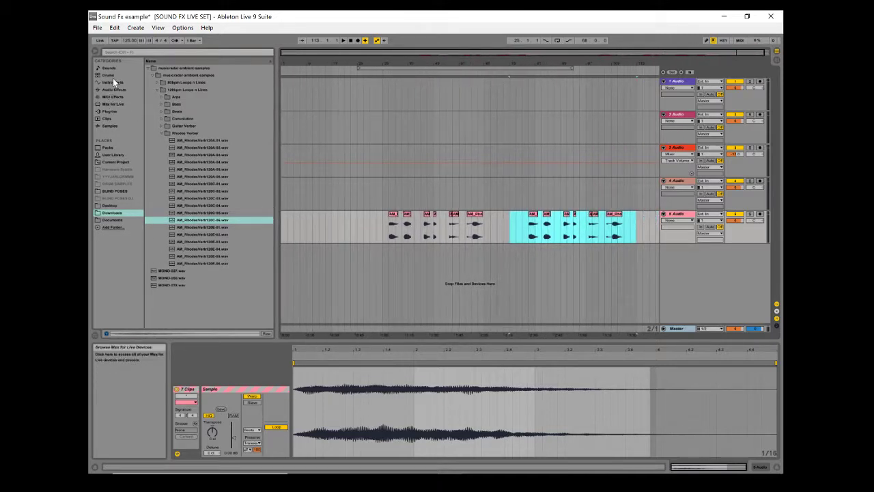
{"action": "left_click", "coordinate": [108, 119]}
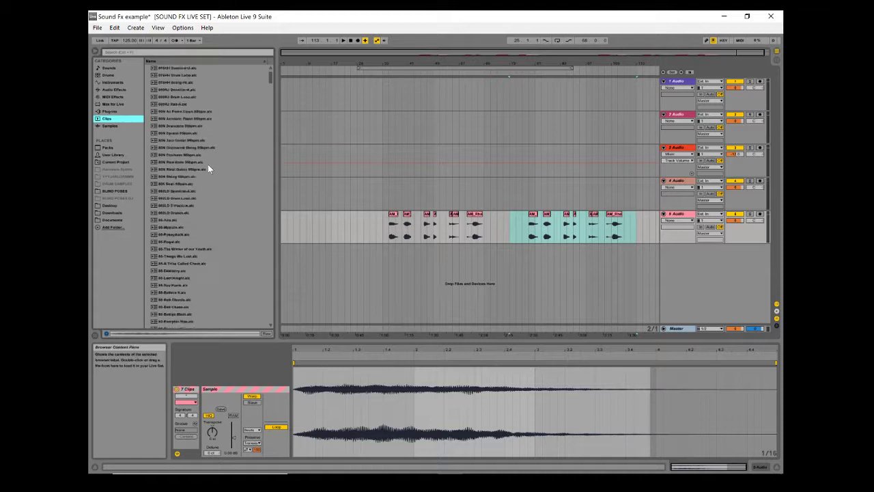
{"action": "scroll", "coordinate": [207, 164], "scroll_direction": "down", "scroll_amount": 3}
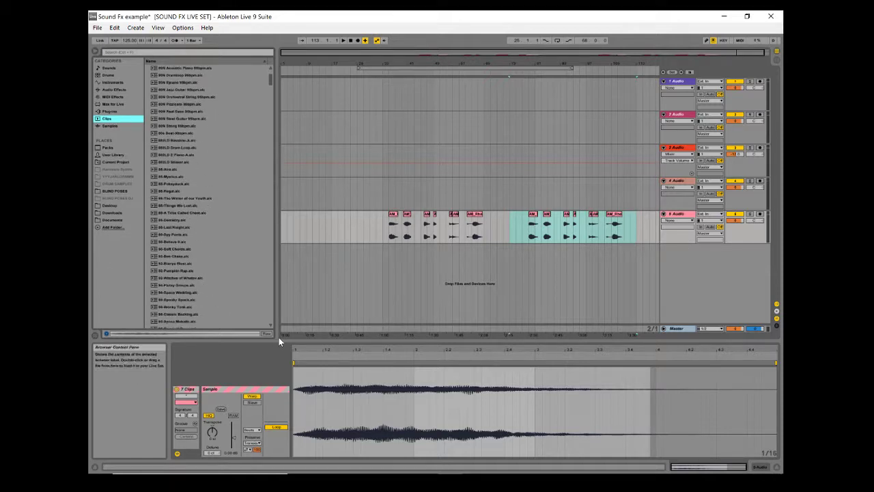
Step: Switch to Chrome and return from the chillout samples article to MusicRadar's free music samples list
{"action": "key", "text": "alt+Tab"}
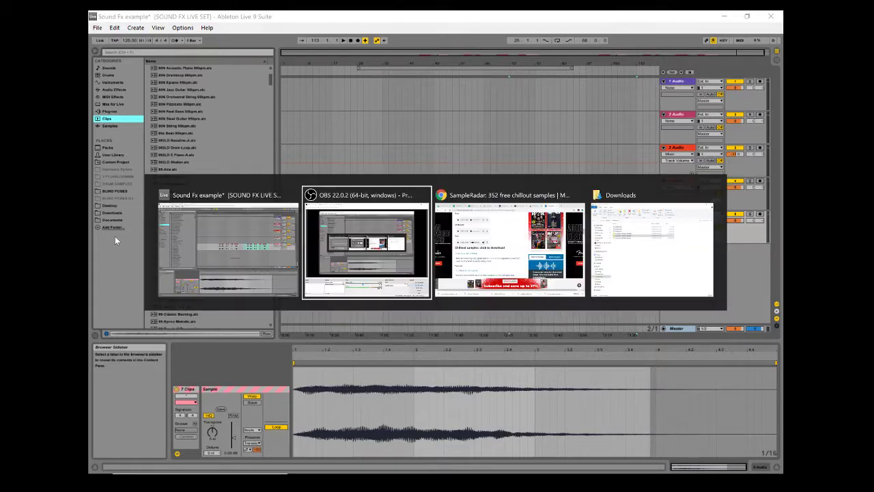
{"action": "key", "text": "Tab"}
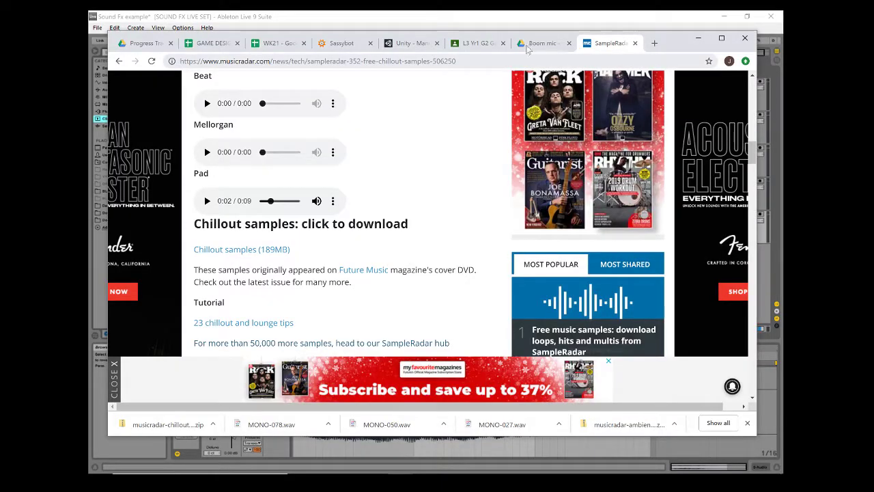
{"action": "left_click", "coordinate": [119, 61]}
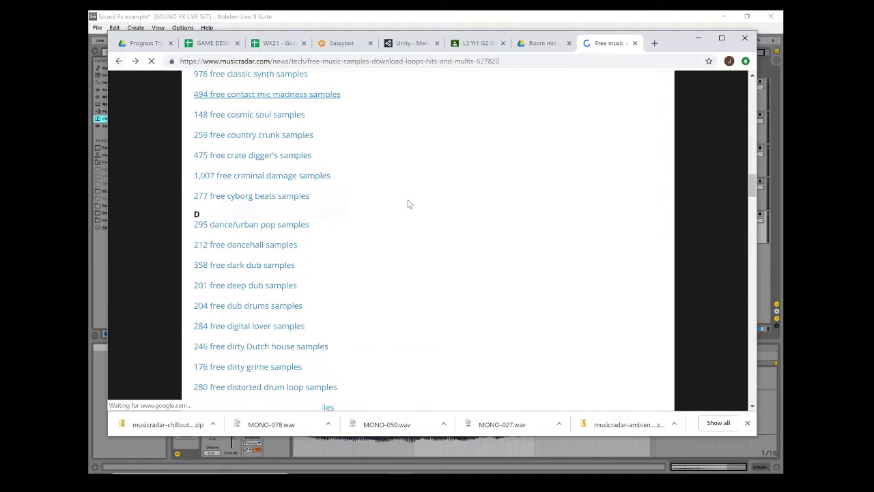
Step: Examine the alphabetical list of free sample packs on the SampleRadar page
{"action": "scroll", "coordinate": [408, 204], "scroll_direction": "up", "scroll_amount": 15}
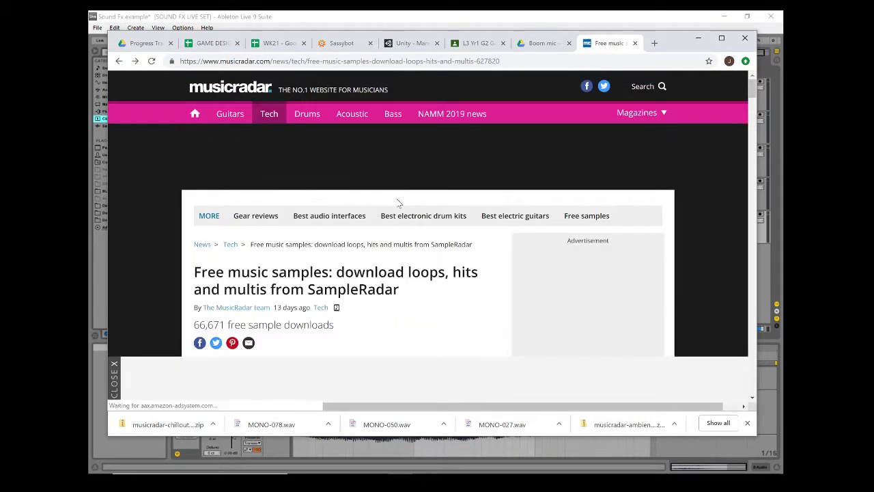
{"action": "scroll", "coordinate": [400, 203], "scroll_direction": "down", "scroll_amount": 2}
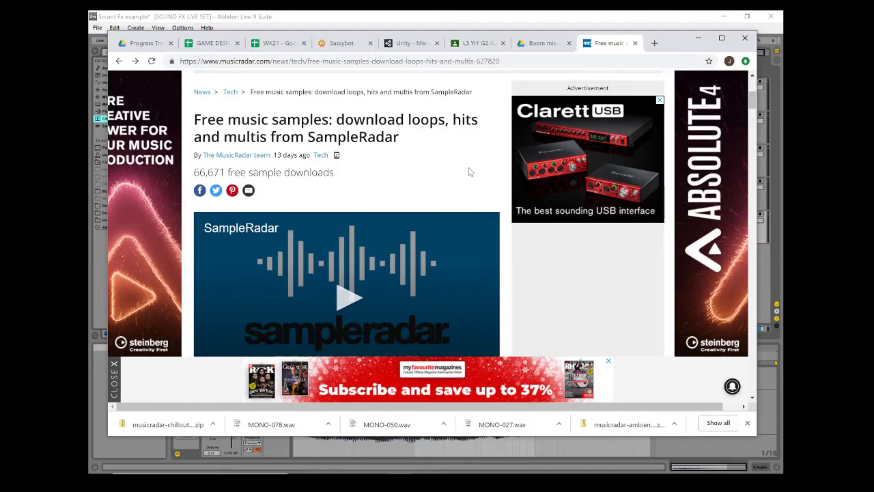
{"action": "scroll", "coordinate": [472, 171], "scroll_direction": "down", "scroll_amount": 15}
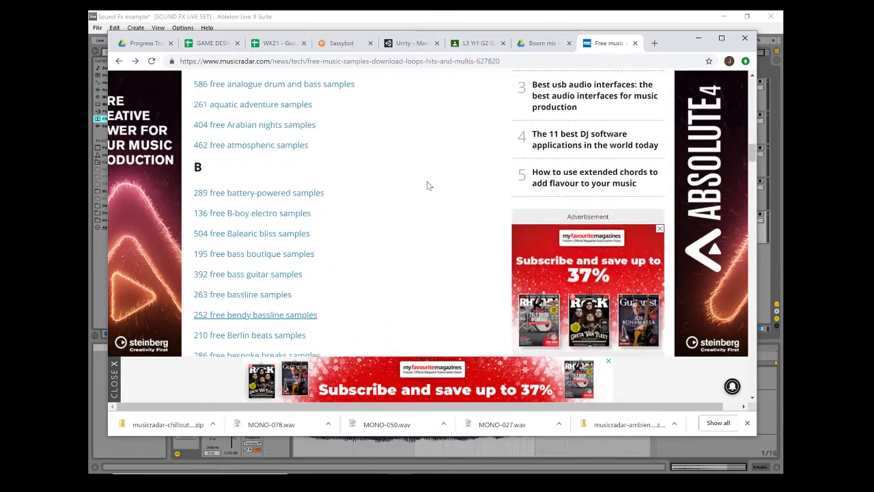
{"action": "scroll", "coordinate": [425, 182], "scroll_direction": "up", "scroll_amount": 2}
{"action": "scroll", "coordinate": [419, 181], "scroll_direction": "down", "scroll_amount": 4}
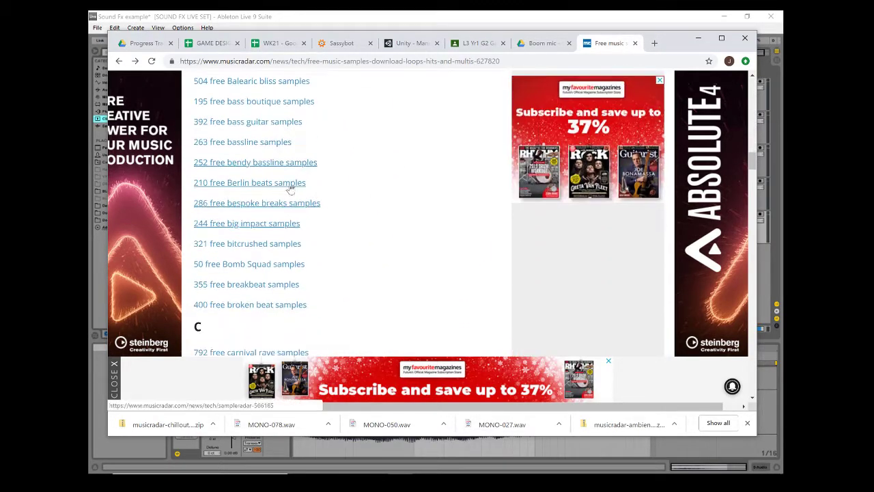
{"action": "scroll", "coordinate": [290, 190], "scroll_direction": "down", "scroll_amount": 10}
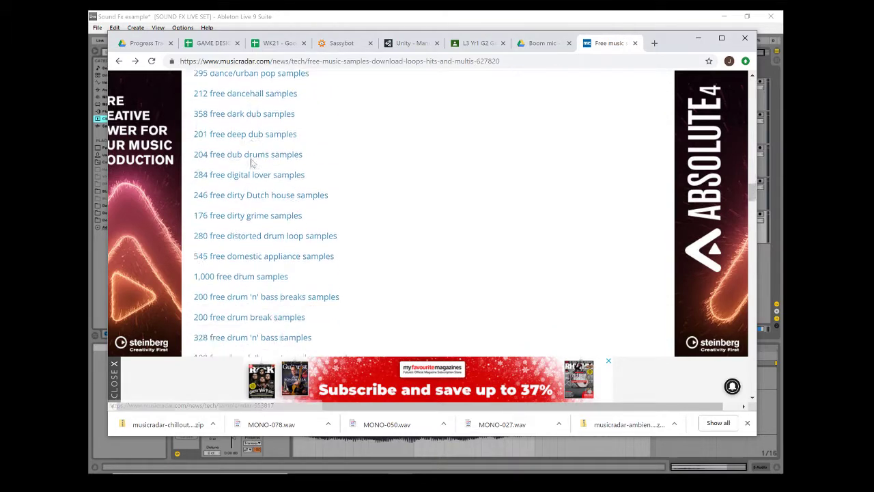
{"action": "scroll", "coordinate": [251, 163], "scroll_direction": "down", "scroll_amount": 9}
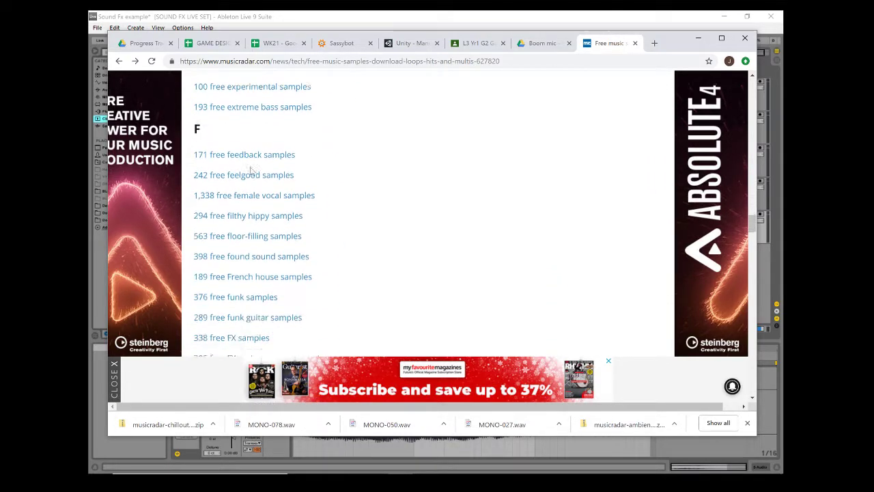
{"action": "scroll", "coordinate": [251, 171], "scroll_direction": "down", "scroll_amount": 4}
{"action": "scroll", "coordinate": [254, 187], "scroll_direction": "down", "scroll_amount": 6}
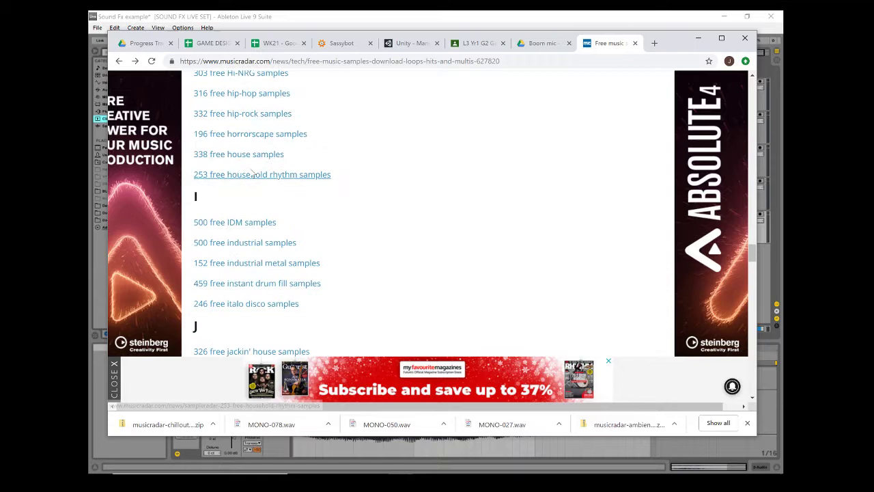
{"action": "scroll", "coordinate": [253, 178], "scroll_direction": "down", "scroll_amount": 5}
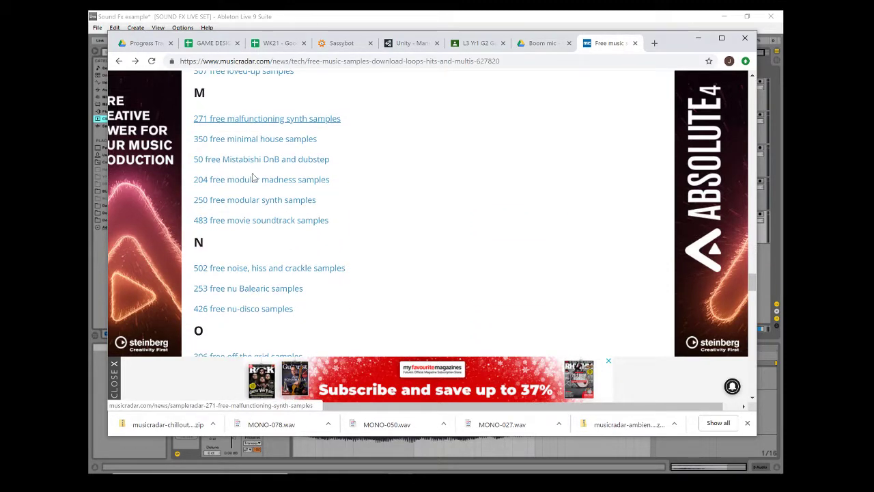
{"action": "scroll", "coordinate": [253, 178], "scroll_direction": "down", "scroll_amount": 2}
{"action": "scroll", "coordinate": [259, 178], "scroll_direction": "down", "scroll_amount": 2}
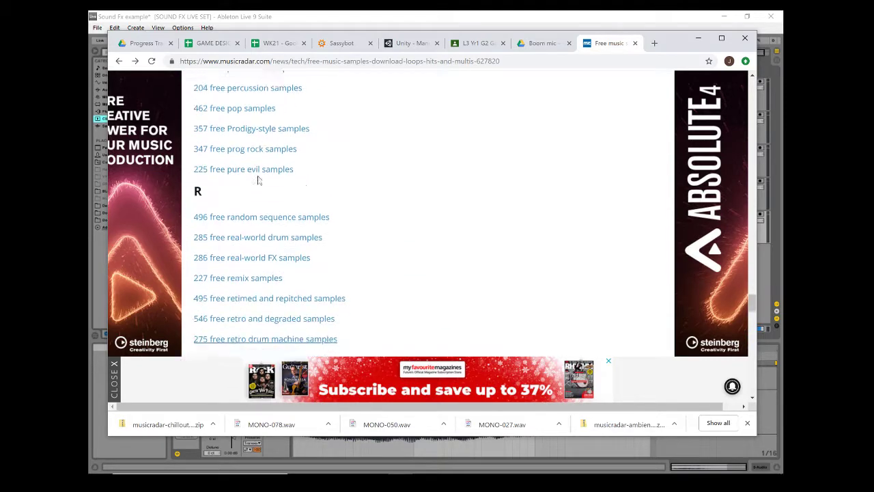
{"action": "scroll", "coordinate": [300, 180], "scroll_direction": "down", "scroll_amount": 10}
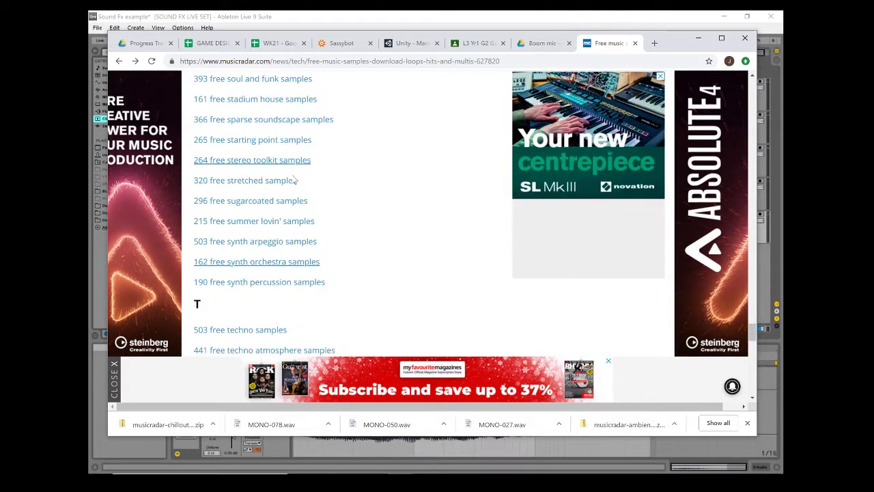
{"action": "scroll", "coordinate": [295, 178], "scroll_direction": "down", "scroll_amount": 3}
{"action": "scroll", "coordinate": [300, 171], "scroll_direction": "up", "scroll_amount": 20}
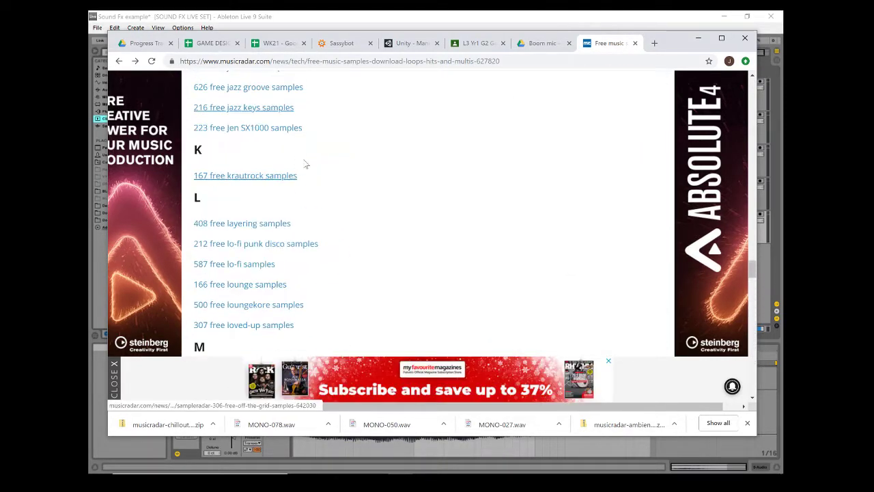
{"action": "scroll", "coordinate": [305, 164], "scroll_direction": "up", "scroll_amount": 20}
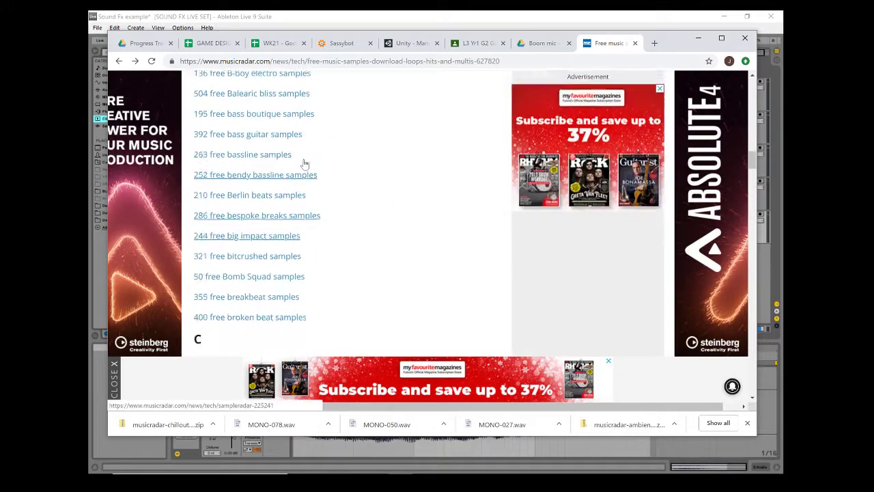
{"action": "scroll", "coordinate": [300, 178], "scroll_direction": "down", "scroll_amount": 10}
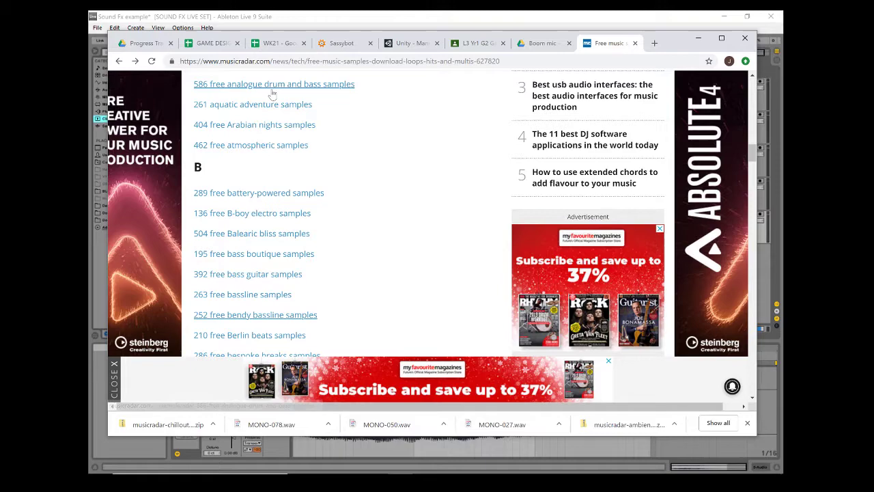
Step: Open the 586 free analogue drum and bass samples page and download the Analogue drum and bass samples (44MB) archive
{"action": "left_click", "coordinate": [244, 84]}
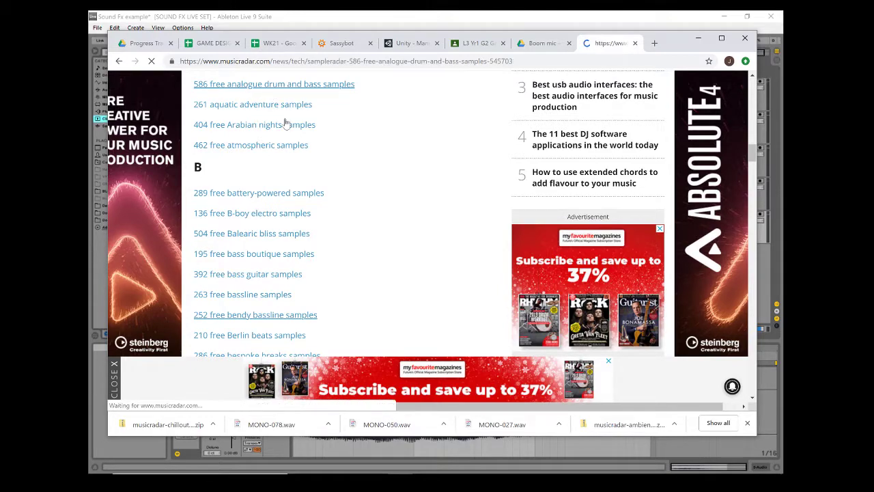
{"action": "scroll", "coordinate": [314, 245], "scroll_direction": "down", "scroll_amount": 3}
{"action": "scroll", "coordinate": [305, 237], "scroll_direction": "down", "scroll_amount": 10}
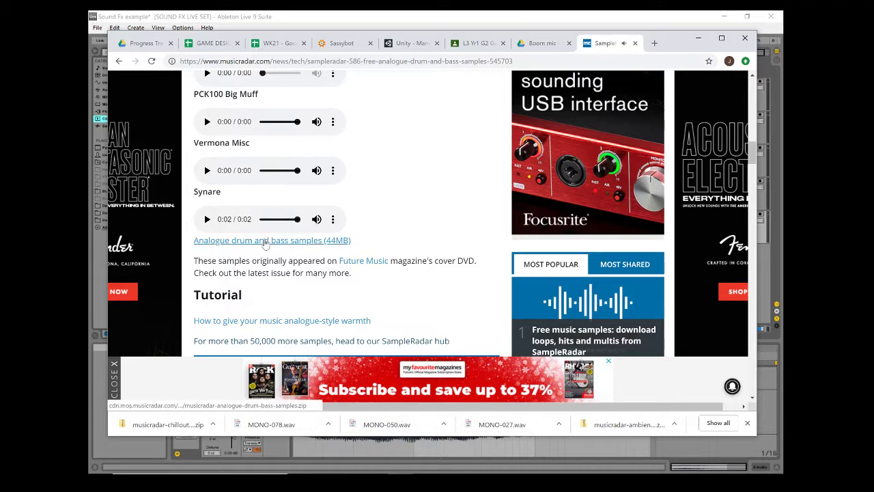
{"action": "left_click", "coordinate": [266, 242]}
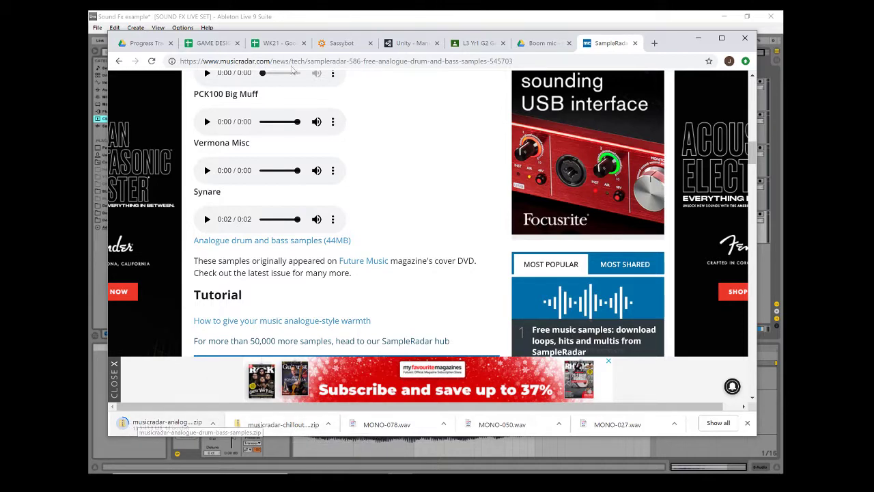
Step: Switch back to Ableton Live and place the insert marker at bar 11 on the Rhodes track
{"action": "key", "text": "alt+Tab"}
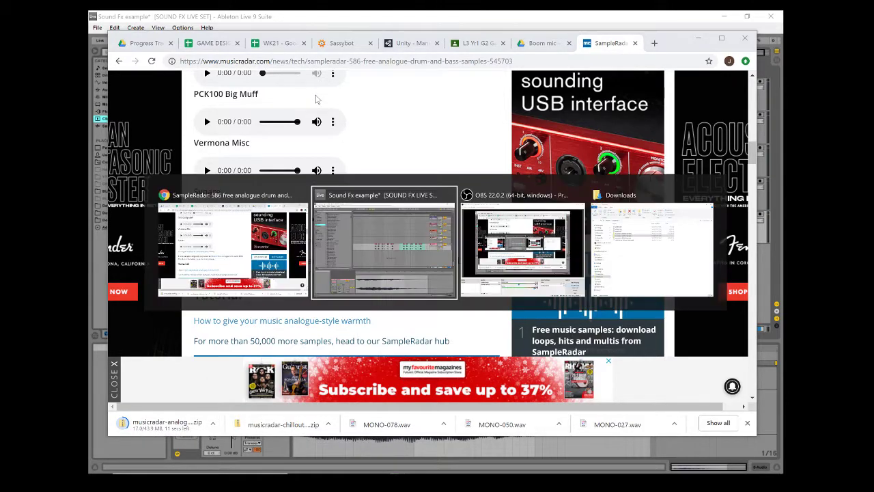
{"action": "left_click", "coordinate": [312, 226]}
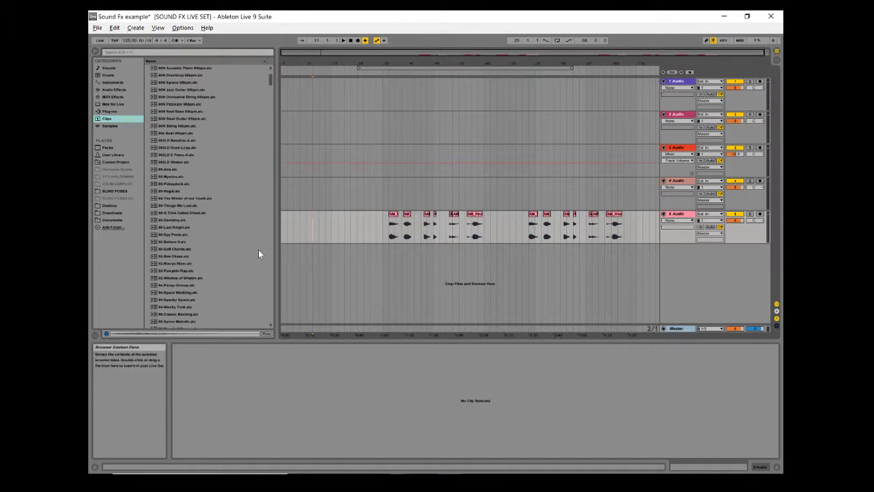
Step: Switch to the Downloads folder in File Explorer and compare the musicradar-ambient-samples archive with its extracted folder
{"action": "key", "text": "alt+Tab"}
{"action": "key", "text": "Tab"}
{"action": "key", "text": "Tab"}
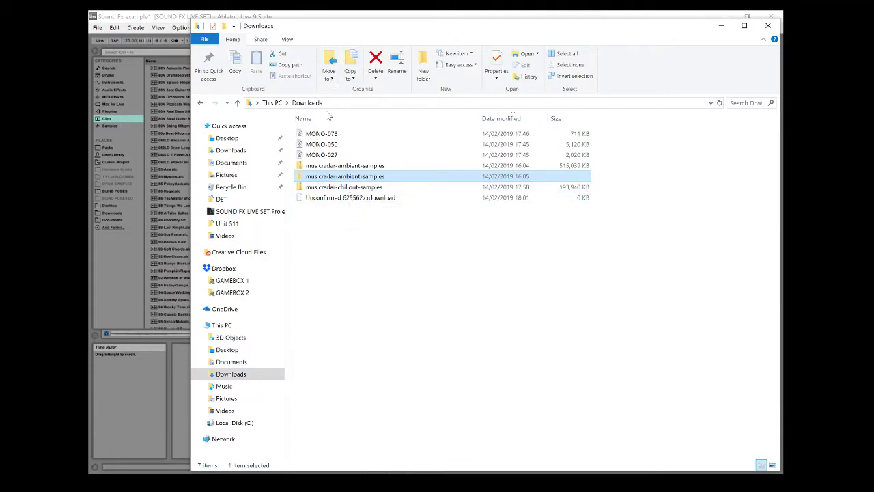
{"action": "left_click", "coordinate": [319, 185]}
{"action": "left_click", "coordinate": [330, 166]}
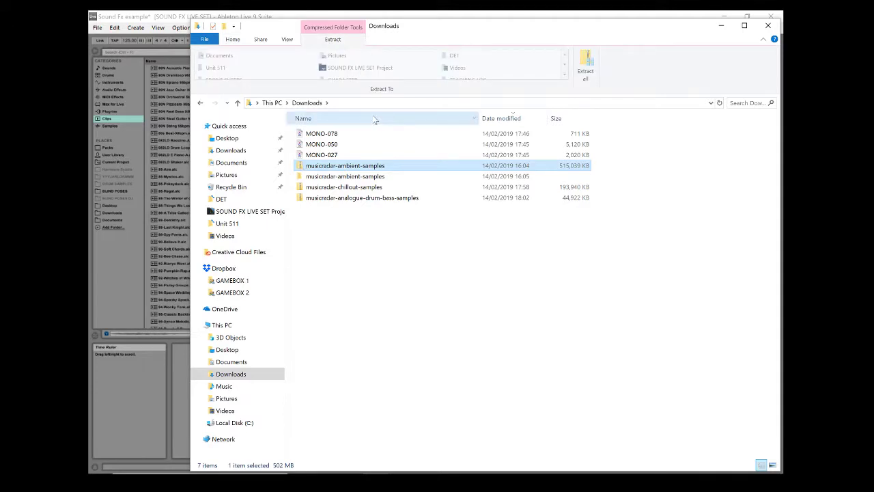
{"action": "left_click", "coordinate": [335, 177]}
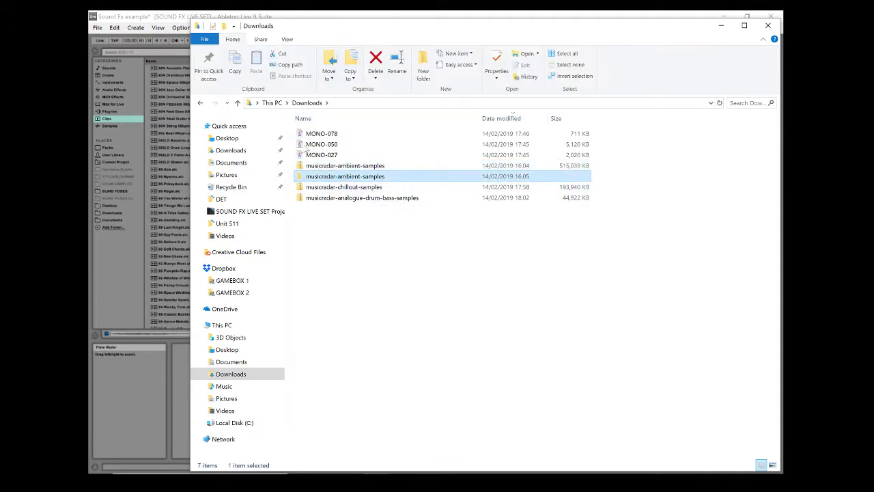
{"action": "left_click", "coordinate": [340, 166]}
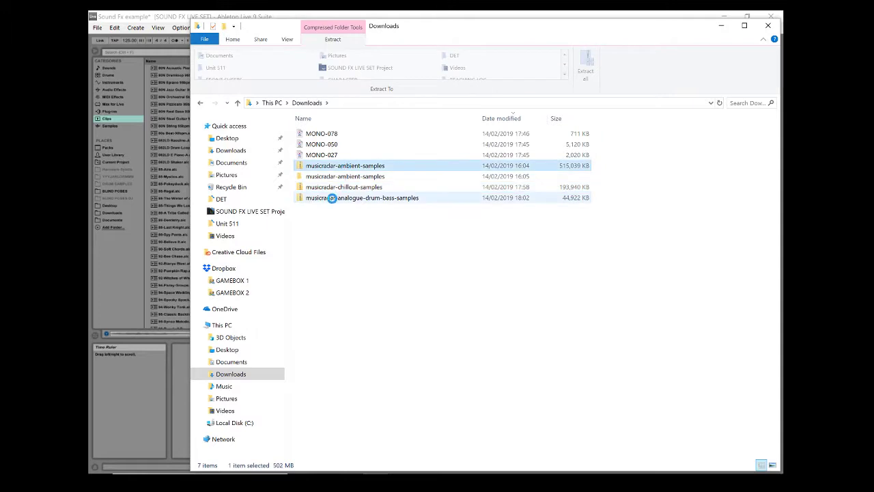
Step: Extract the musicradar-analogue-drum-bass-samples archive to its own folder in Downloads and close the extracted folder's window
{"action": "left_click", "coordinate": [332, 199]}
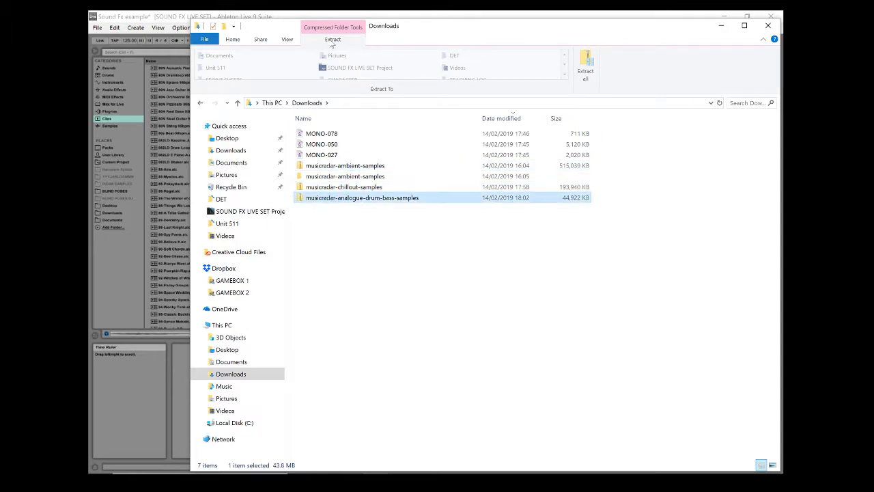
{"action": "left_click", "coordinate": [585, 69]}
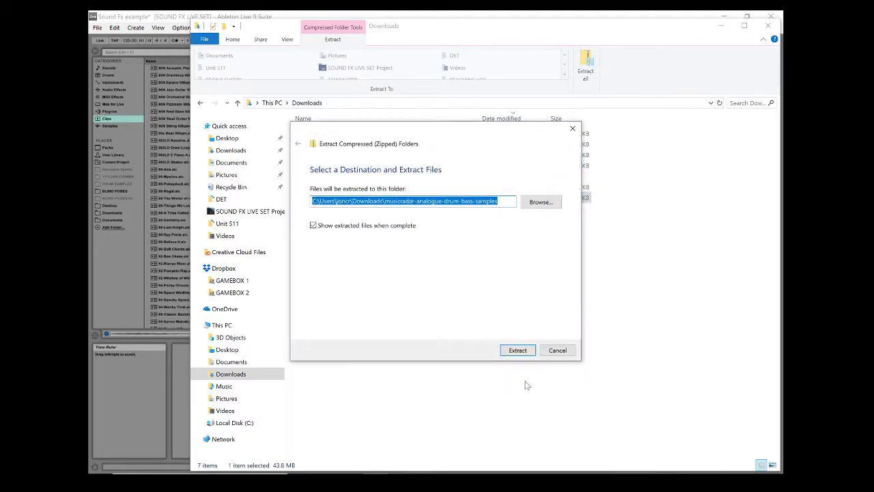
{"action": "left_click", "coordinate": [519, 352]}
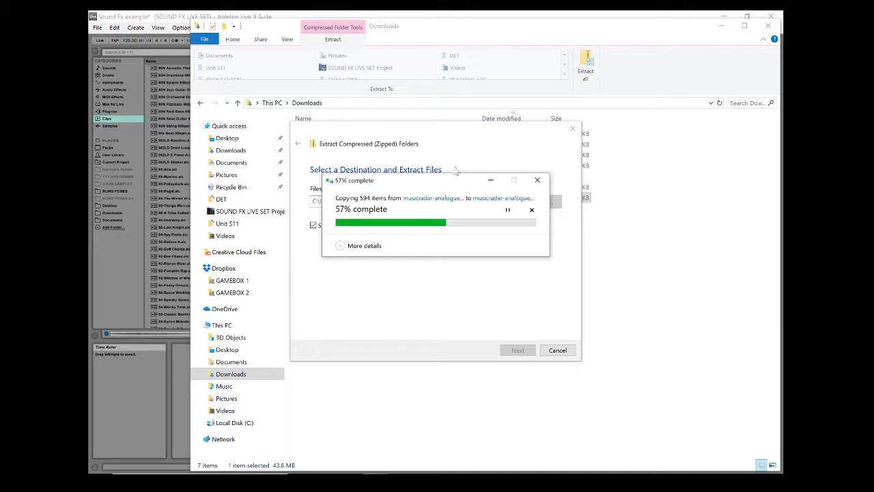
{"action": "left_click_drag", "start_coordinate": [440, 180], "coordinate": [638, 201]}
{"action": "left_click_drag", "start_coordinate": [433, 133], "coordinate": [576, 233]}
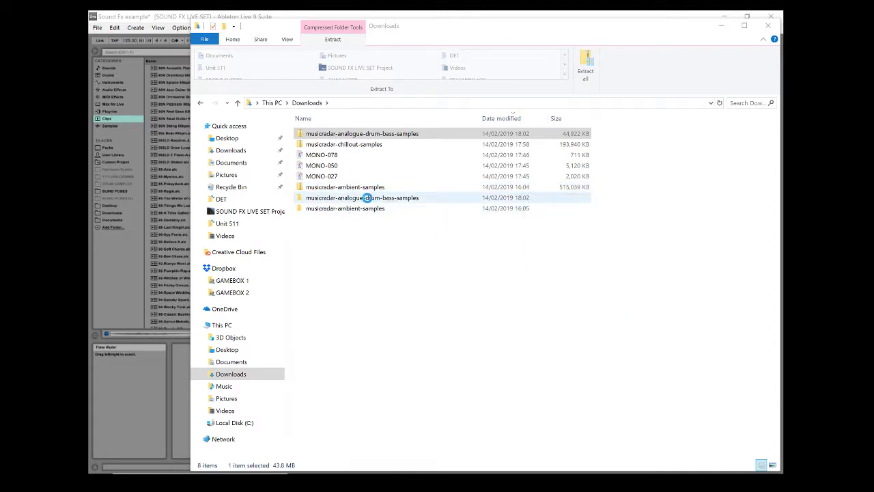
{"action": "left_click", "coordinate": [669, 17]}
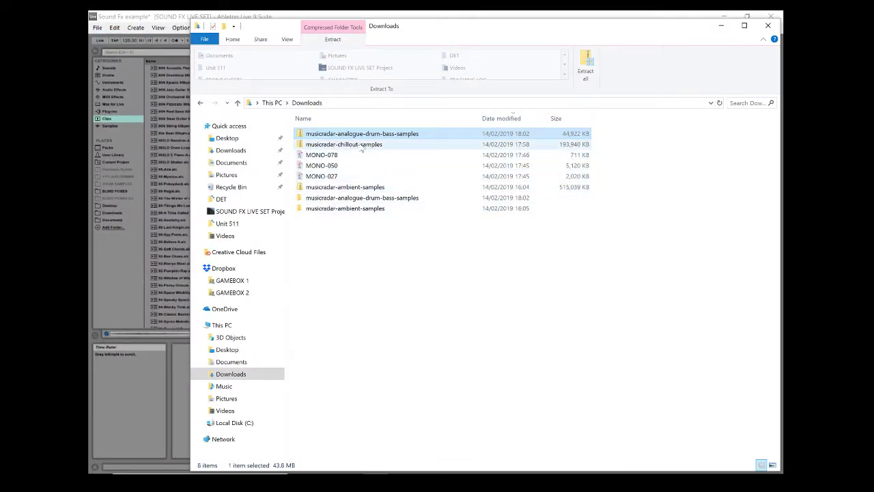
Step: Extract the musicradar-chillout-samples archive to its own folder in Downloads
{"action": "left_click", "coordinate": [363, 147]}
{"action": "left_click", "coordinate": [585, 68]}
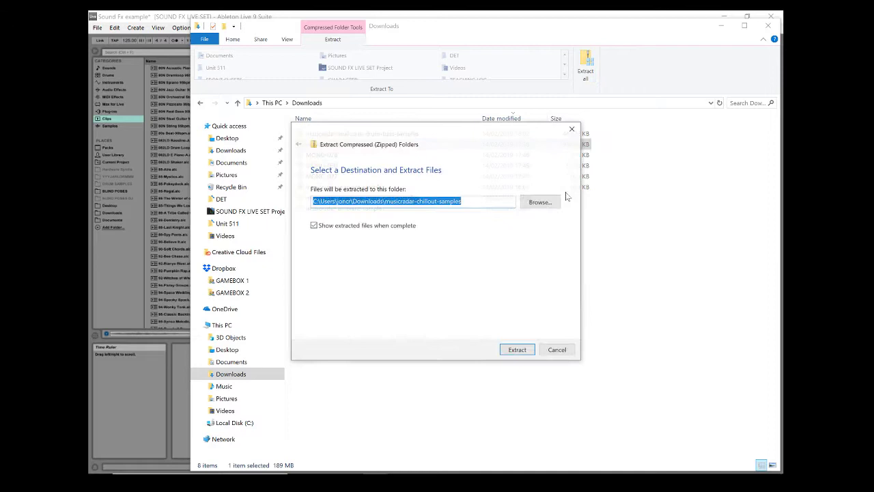
{"action": "left_click", "coordinate": [518, 349]}
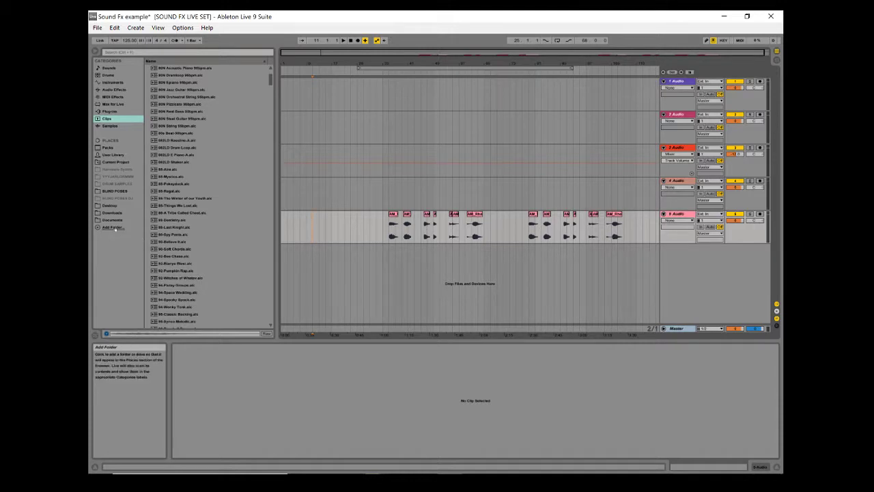
Step: Add the Downloads folder from the user's home folder to the browser's Places in Ableton Live
{"action": "left_click", "coordinate": [112, 227]}
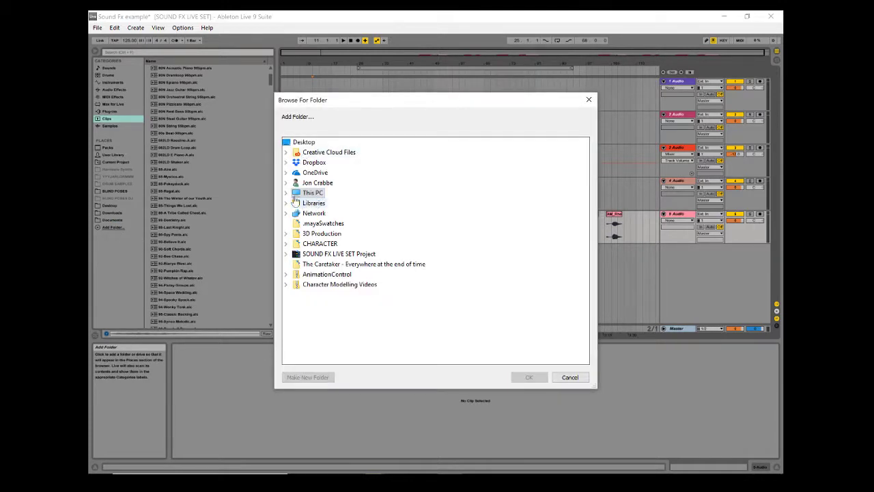
{"action": "left_click", "coordinate": [293, 183]}
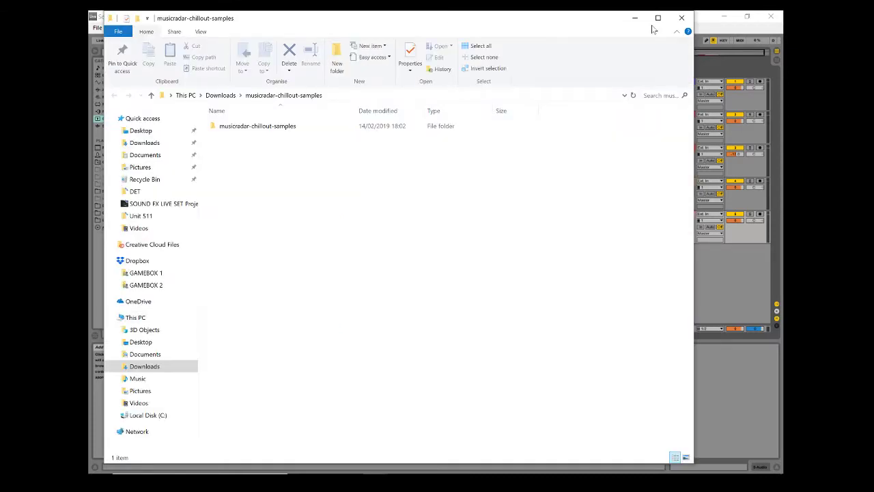
{"action": "scroll", "coordinate": [478, 250], "scroll_direction": "down", "scroll_amount": 1}
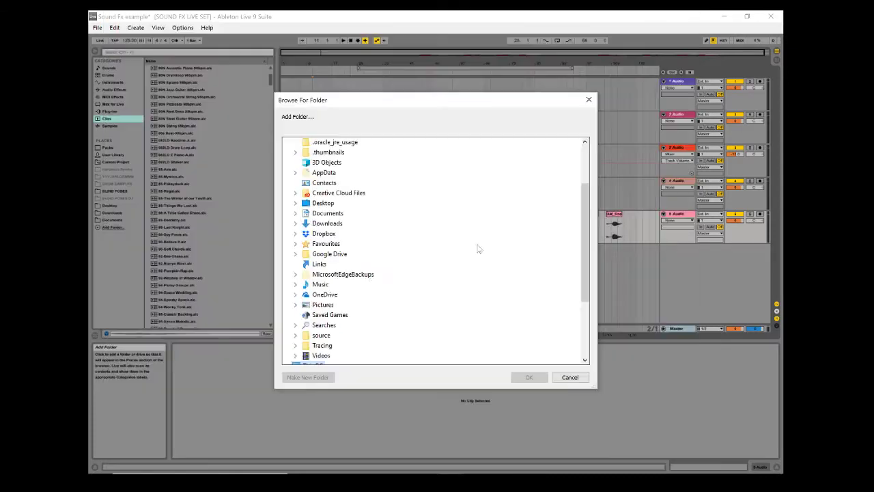
{"action": "double_click", "coordinate": [335, 225]}
{"action": "left_click", "coordinate": [529, 377]}
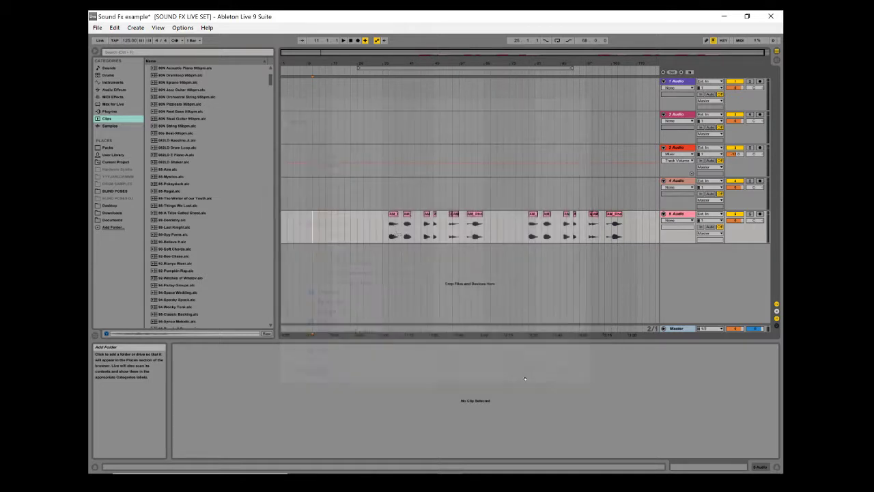
Step: Show the Downloads folder's contents in the browser and collapse the expanded musicradar-ambient-samples folders
{"action": "left_click", "coordinate": [110, 214]}
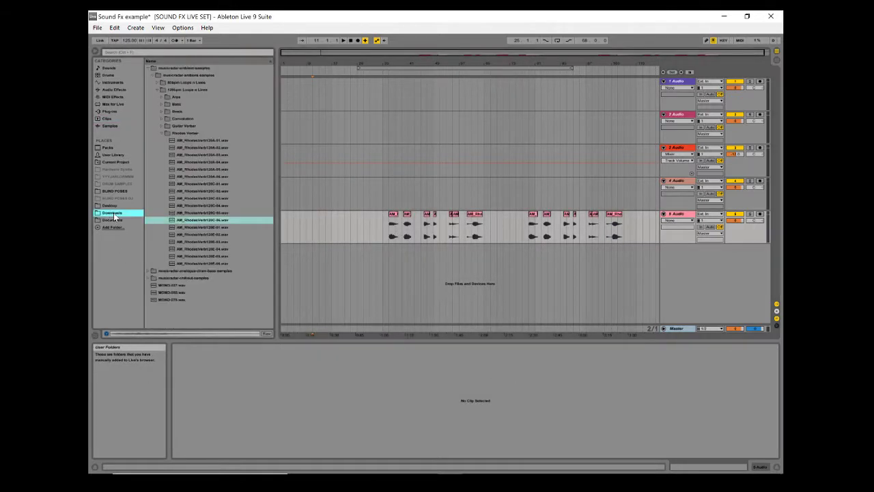
{"action": "left_click", "coordinate": [161, 134]}
{"action": "left_click", "coordinate": [159, 90]}
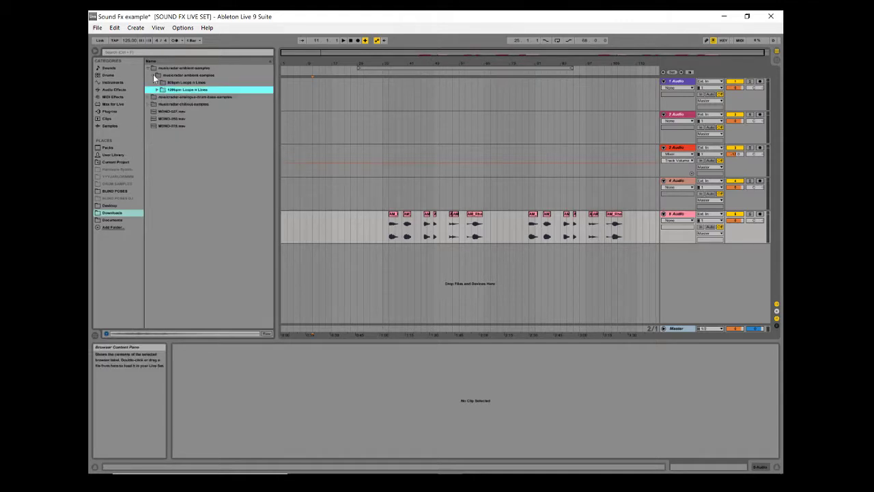
{"action": "left_click", "coordinate": [153, 74]}
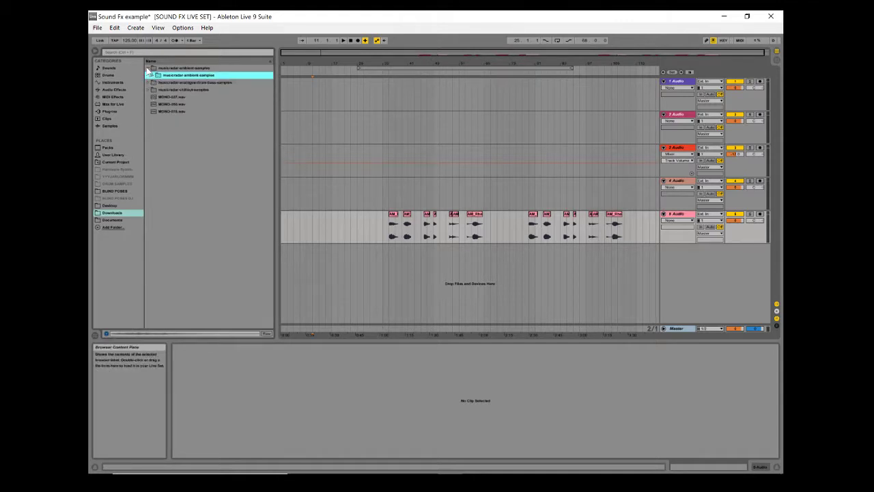
{"action": "left_click", "coordinate": [148, 82]}
Step: Expand musicradar-chillout-samples down to the Pad 02 folder inside Pads
{"action": "left_click", "coordinate": [148, 89]}
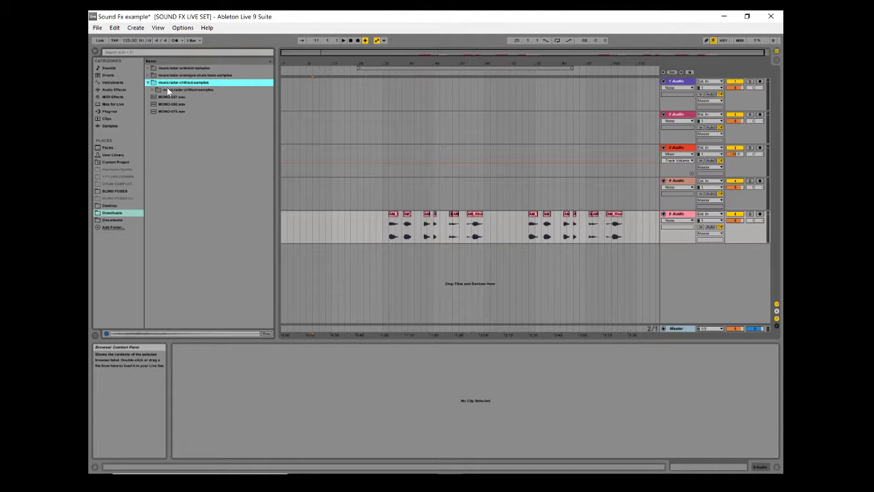
{"action": "left_click", "coordinate": [164, 88]}
{"action": "left_click", "coordinate": [153, 90]}
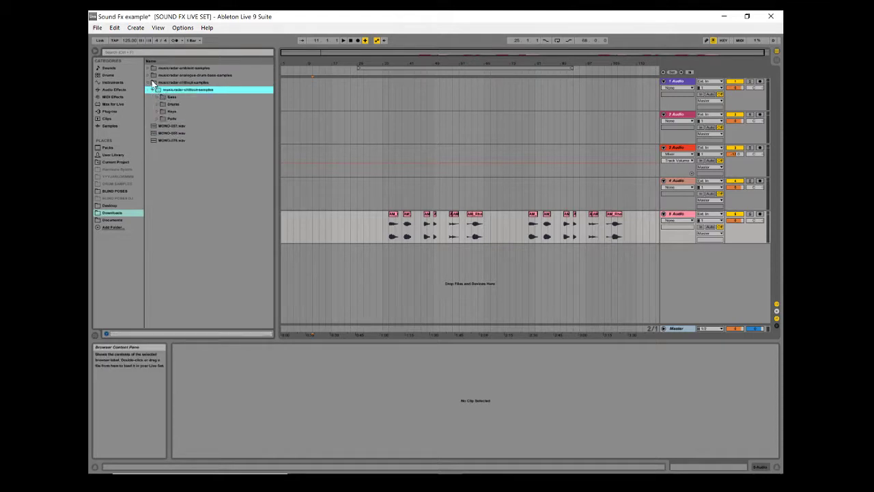
{"action": "left_click", "coordinate": [164, 118]}
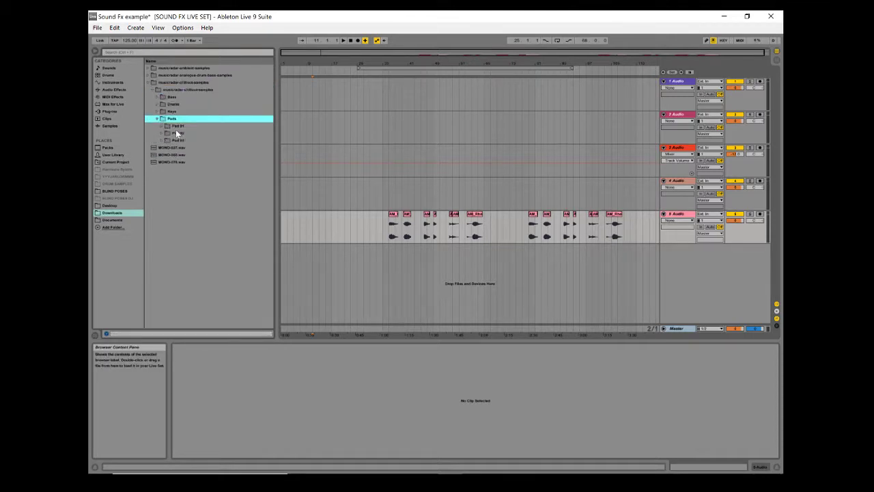
{"action": "left_click", "coordinate": [175, 133]}
{"action": "left_click", "coordinate": [162, 133]}
Step: Audition several Pad 02 samples and place Pad 02 A min.wav at the start of the fifth audio track
{"action": "left_click", "coordinate": [195, 192]}
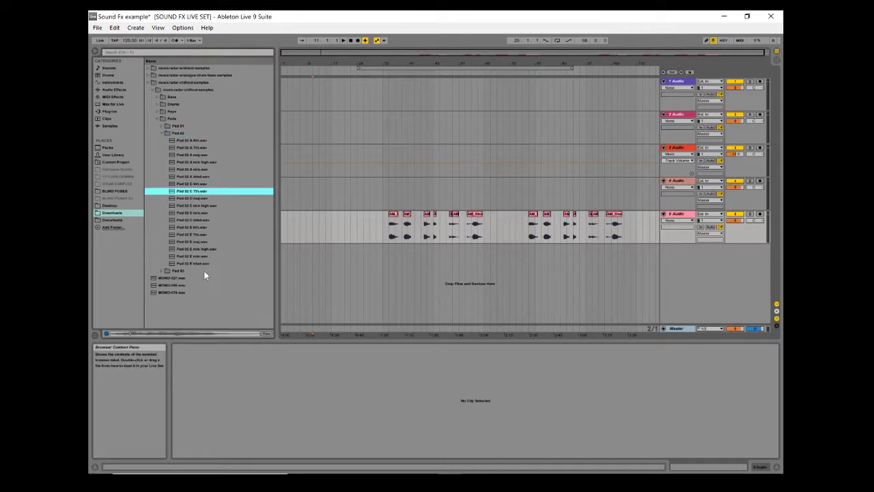
{"action": "left_click", "coordinate": [197, 220]}
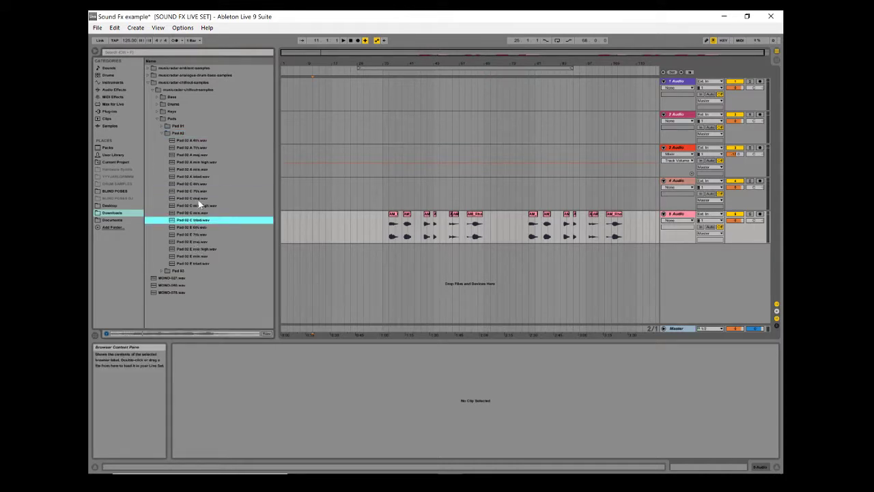
{"action": "left_click", "coordinate": [197, 156]}
{"action": "left_click", "coordinate": [196, 168]}
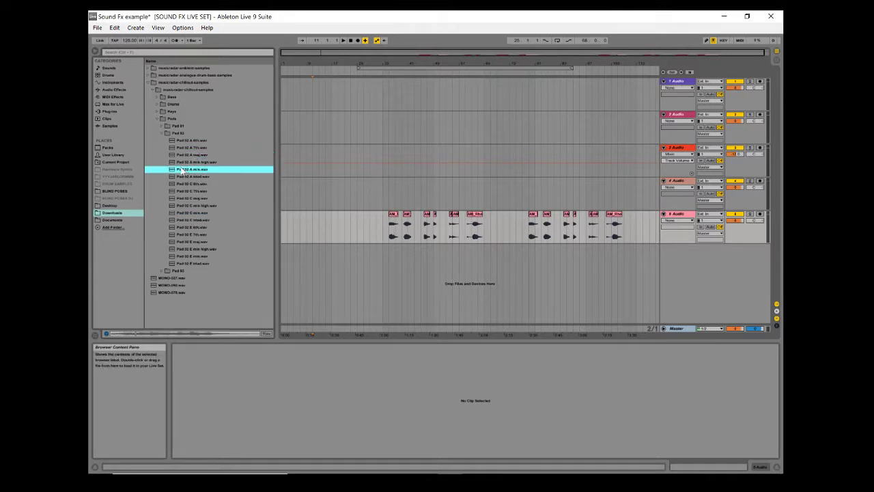
{"action": "left_click_drag", "start_coordinate": [174, 172], "coordinate": [283, 230]}
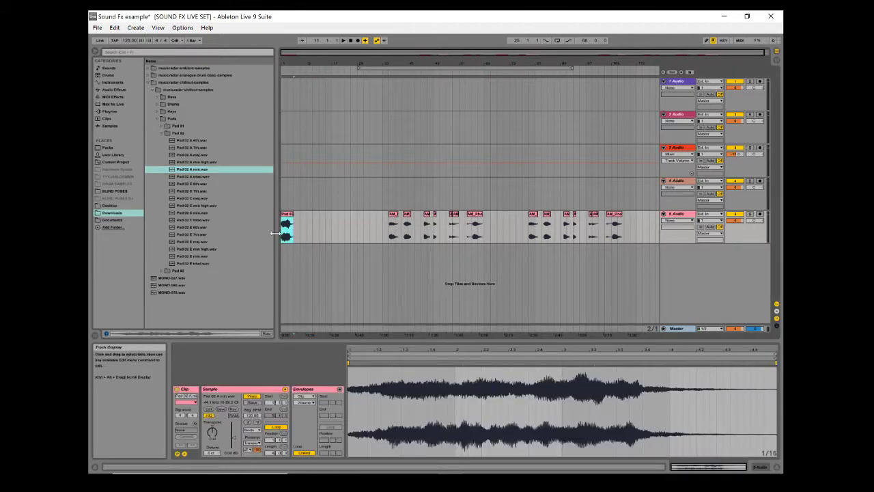
Step: Audition the C chord pads against Pad 02 A min and place Pad 02 C min.wav directly after the first pad clip
{"action": "left_click_drag", "start_coordinate": [293, 61], "coordinate": [293, 102]}
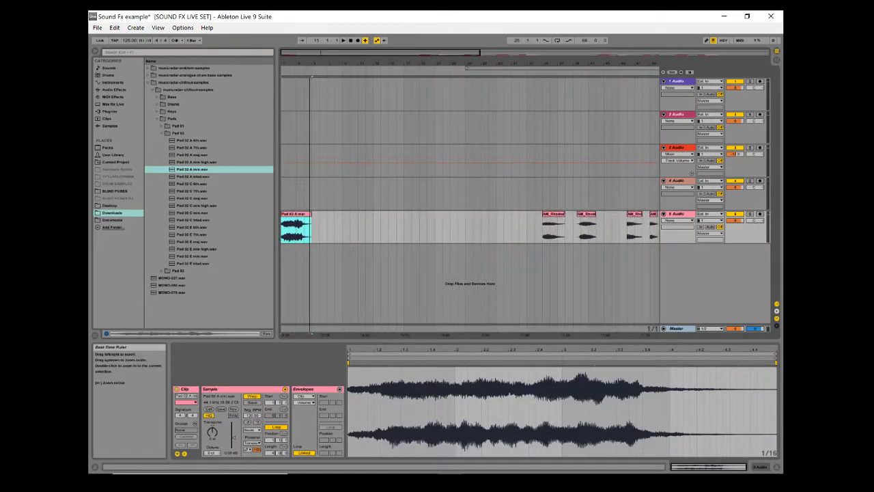
{"action": "left_click", "coordinate": [201, 199]}
{"action": "left_click", "coordinate": [199, 206]}
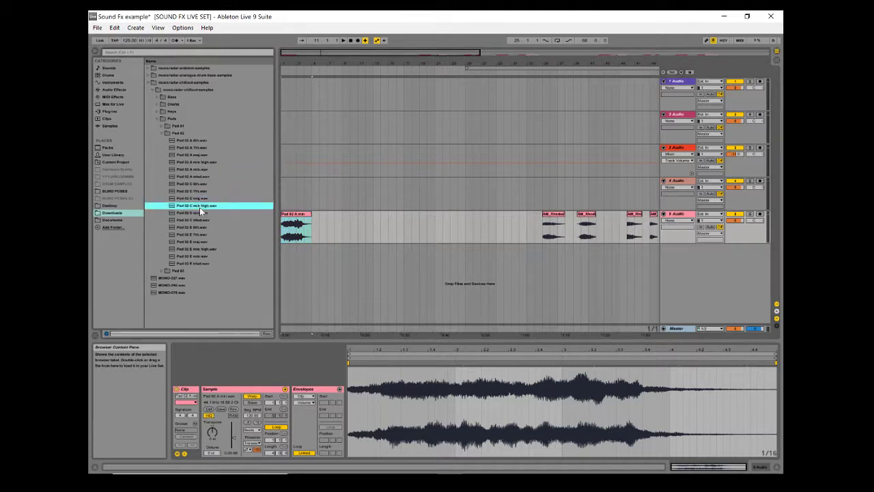
{"action": "left_click", "coordinate": [198, 213]}
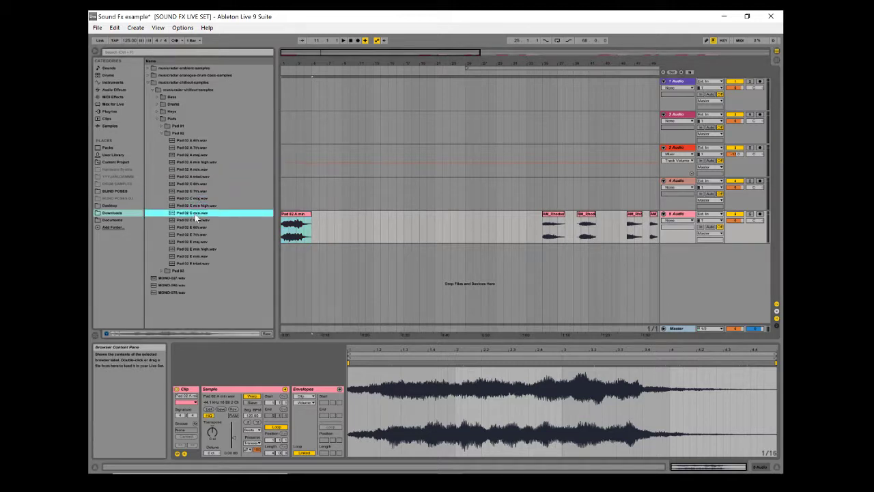
{"action": "left_click", "coordinate": [198, 169]}
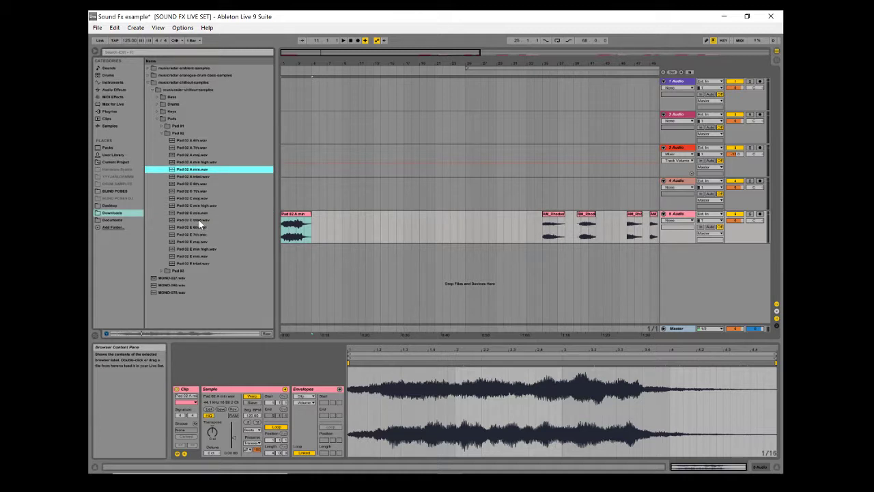
{"action": "left_click", "coordinate": [199, 220]}
{"action": "key", "text": "Up"}
{"action": "left_click_drag", "start_coordinate": [197, 217], "coordinate": [333, 237]}
Step: Play the two pad clips on the fifth audio track from the beginning
{"action": "left_click", "coordinate": [293, 235]}
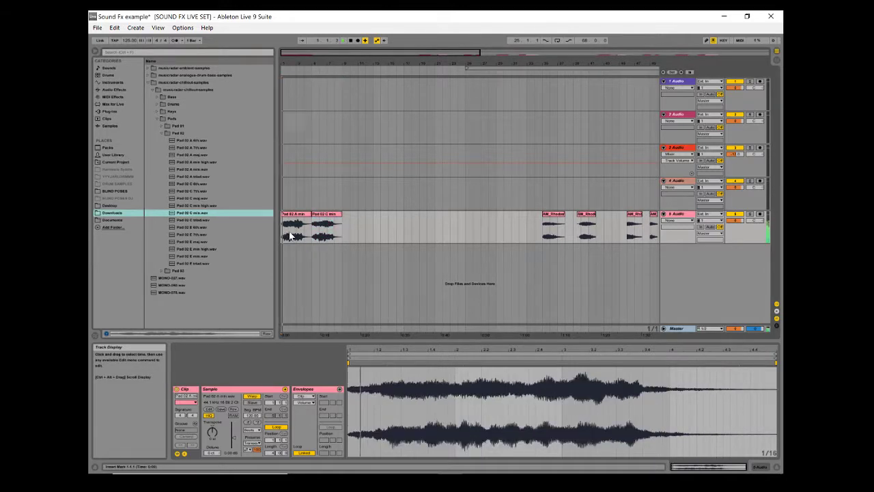
{"action": "key", "text": "space"}
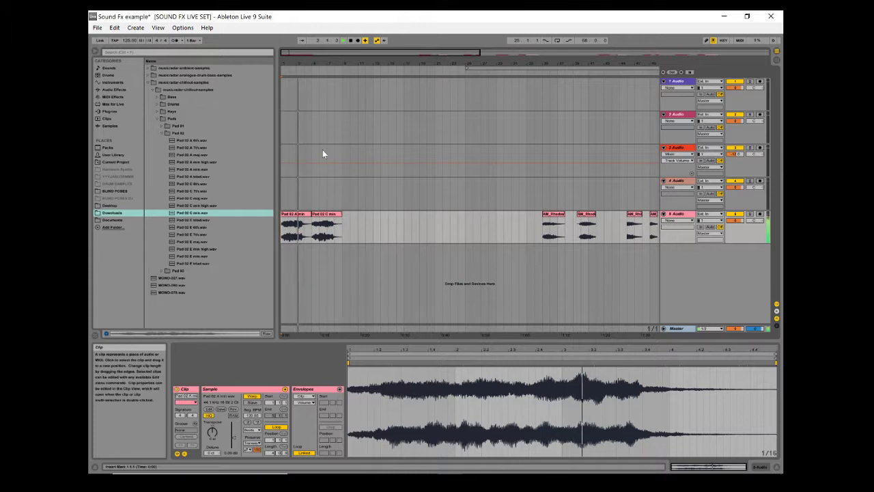
{"action": "left_click_drag", "start_coordinate": [317, 65], "coordinate": [339, 80]}
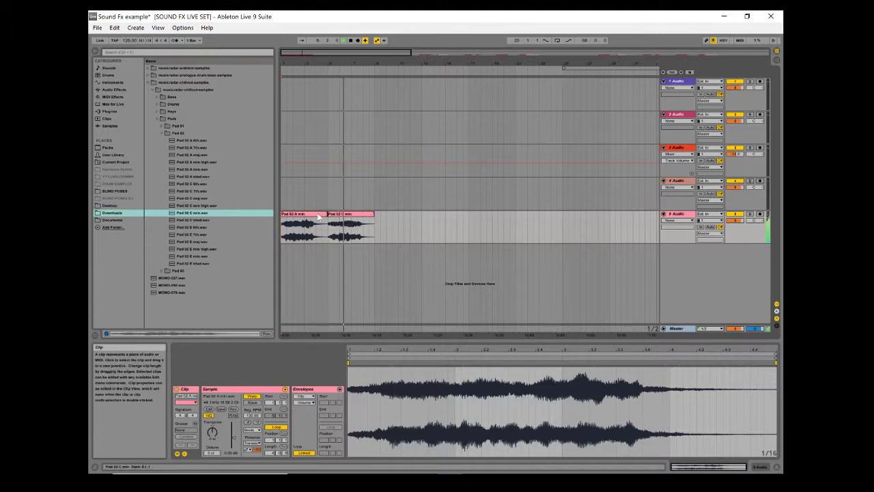
Step: Add Pad 02 E triad.wav to the fifth audio track and overlap the pads so C min starts at bar 3 and E triad at bar 4
{"action": "left_click", "coordinate": [185, 250]}
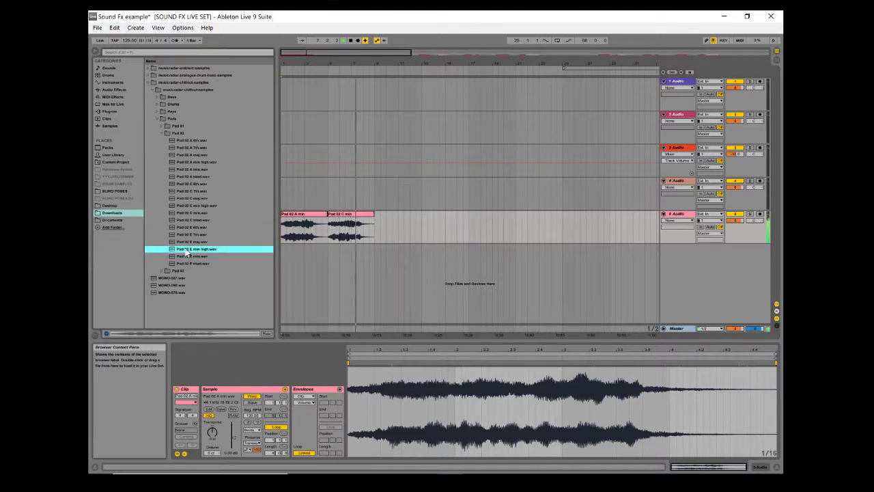
{"action": "left_click", "coordinate": [190, 264]}
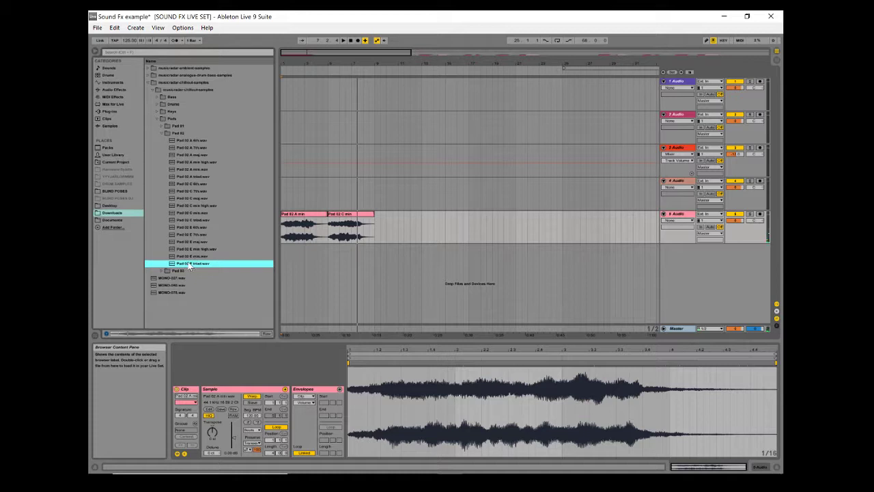
{"action": "left_click_drag", "start_coordinate": [191, 267], "coordinate": [353, 218]}
{"action": "left_click_drag", "start_coordinate": [423, 220], "coordinate": [333, 222]}
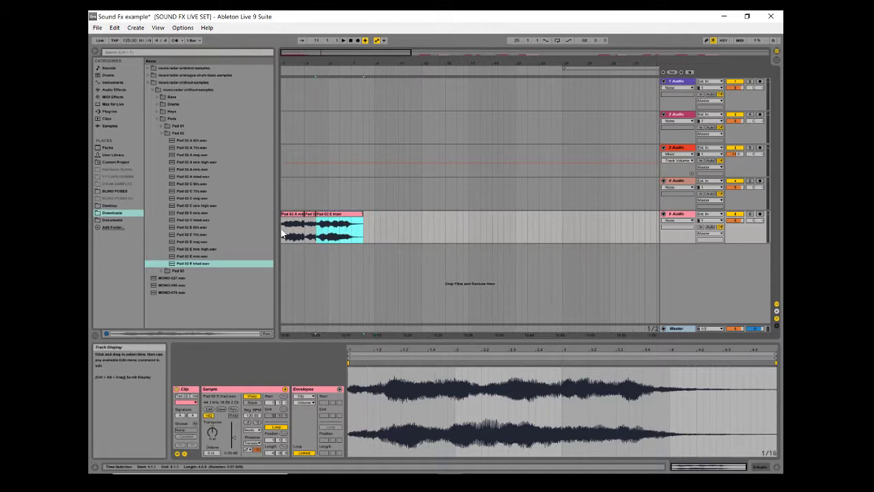
Step: Play back the overlapped pad clips from near the start of the track
{"action": "left_click", "coordinate": [307, 238]}
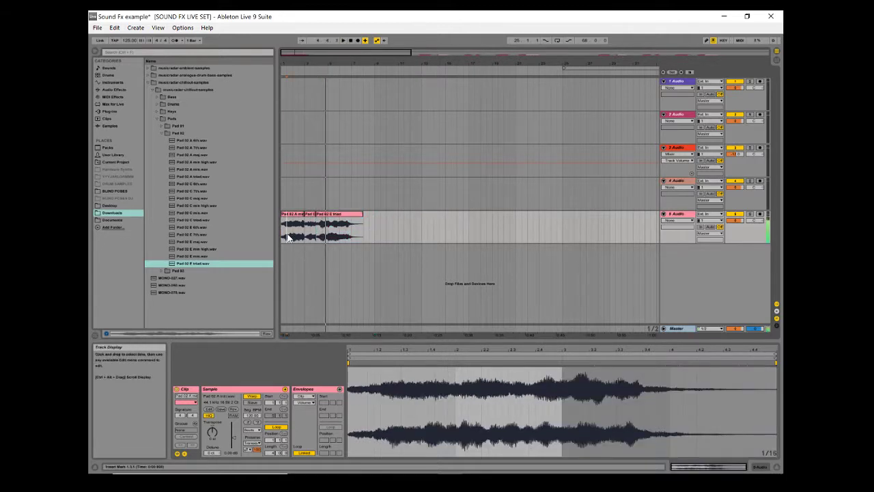
{"action": "left_click", "coordinate": [285, 236]}
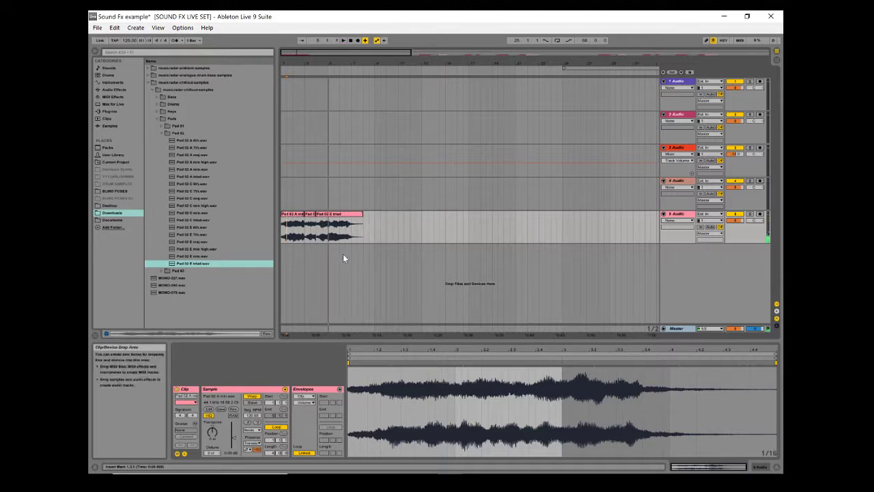
Step: Select the time range from bar 1 to bar 9 covering the three pad clips on the fifth audio track
{"action": "left_click_drag", "start_coordinate": [374, 231], "coordinate": [280, 234]}
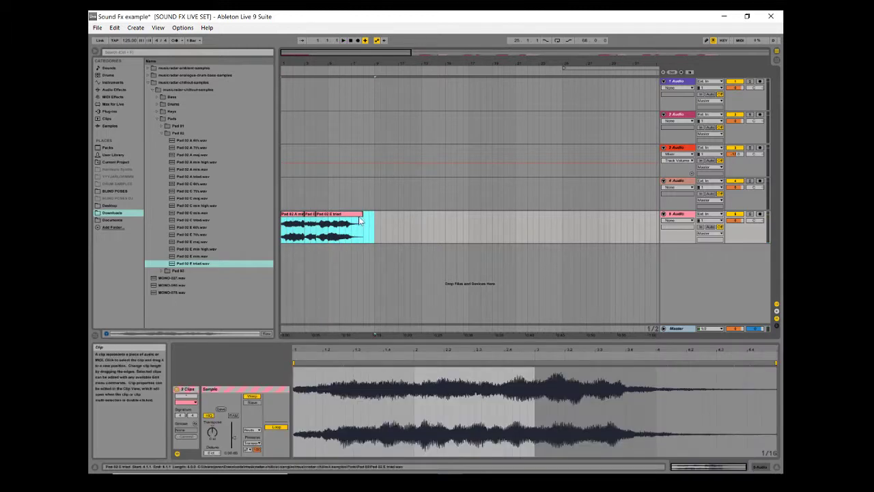